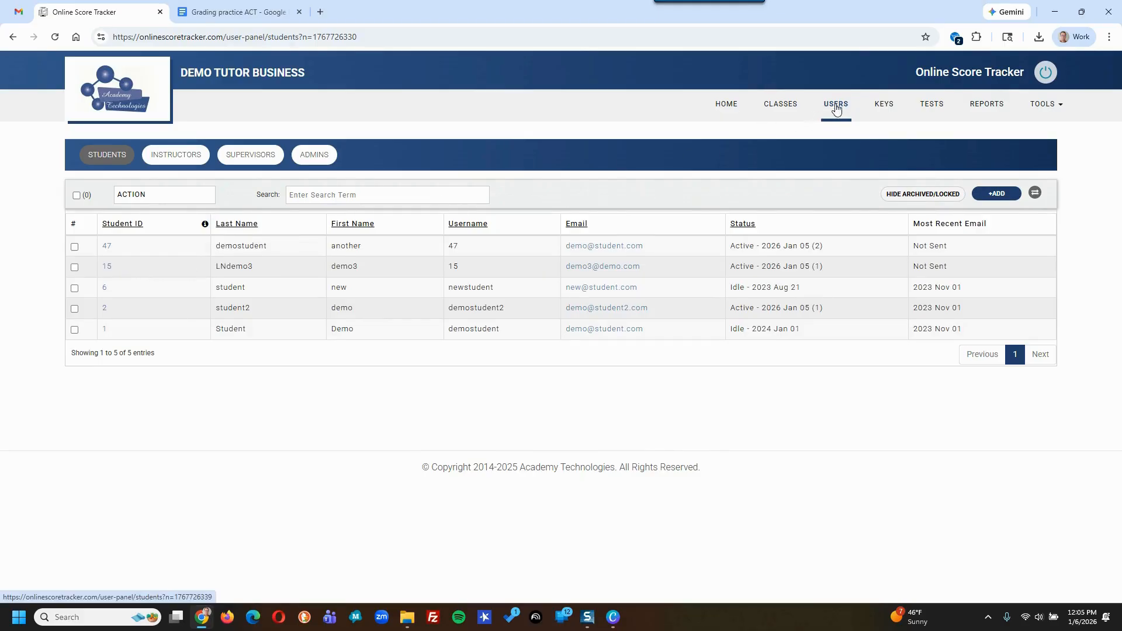
- Select the second, third and fourth students and choose Print Bubble Sheets from the ACTION menu
{"action": "left_click", "coordinate": [778, 108]}
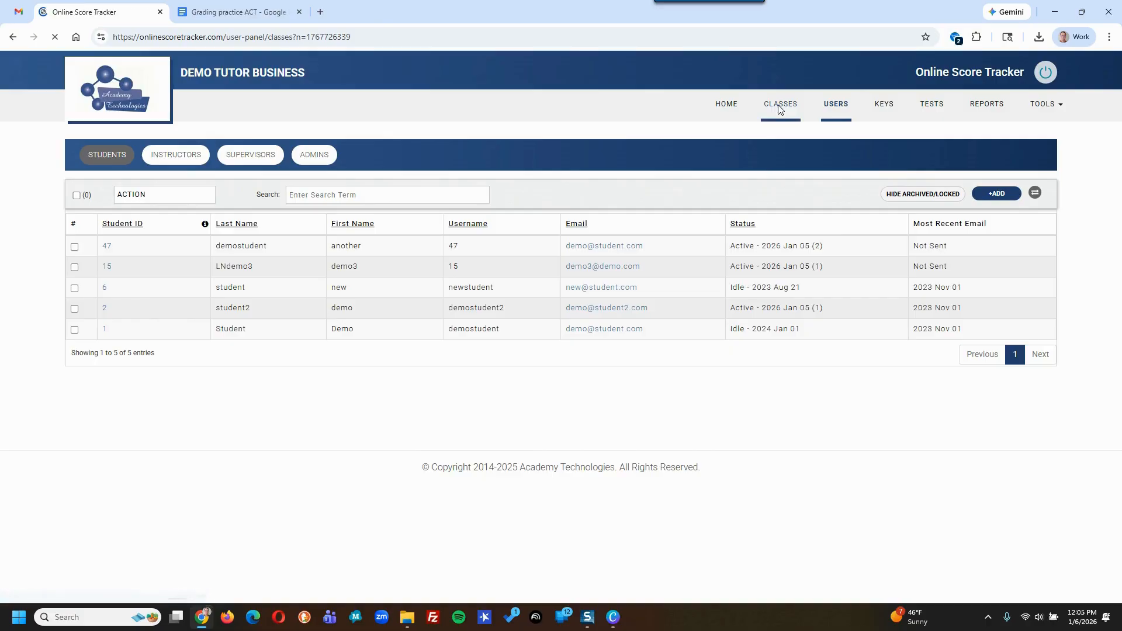
{"action": "left_click", "coordinate": [812, 106]}
{"action": "left_click", "coordinate": [76, 268]}
{"action": "left_click", "coordinate": [75, 288]}
{"action": "left_click", "coordinate": [75, 309]}
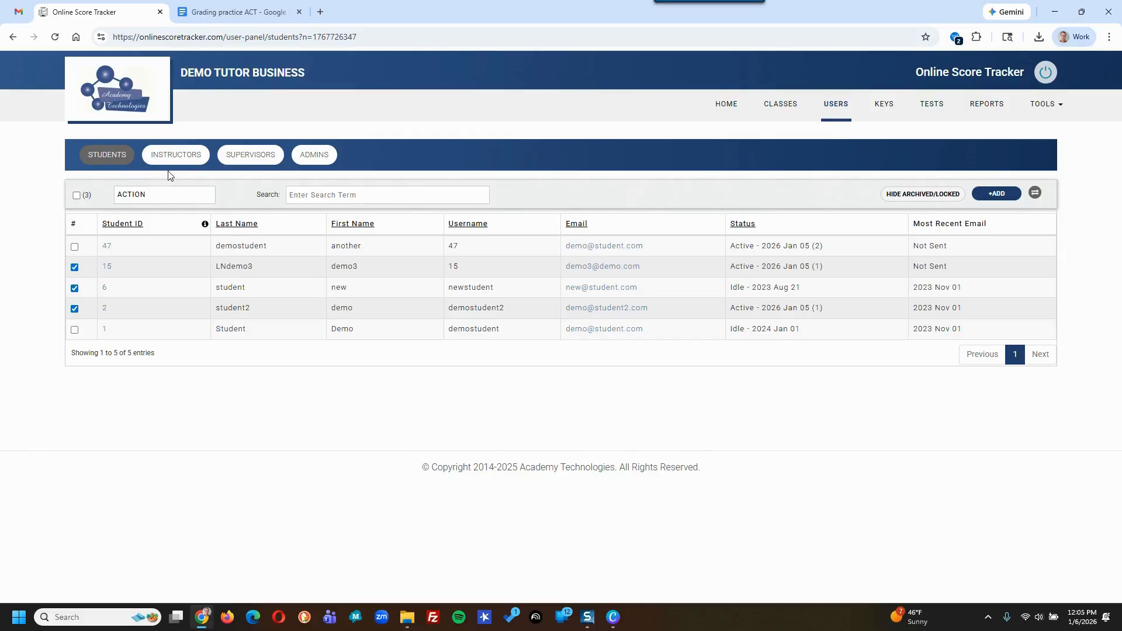
{"action": "left_click", "coordinate": [154, 197]}
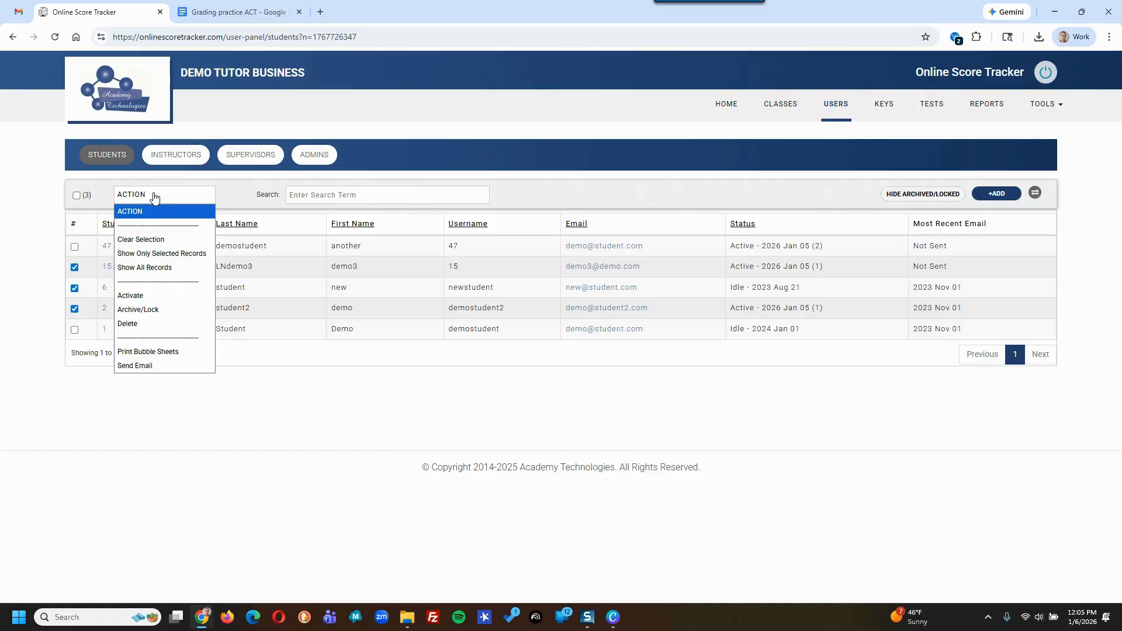
{"action": "left_click", "coordinate": [173, 353]}
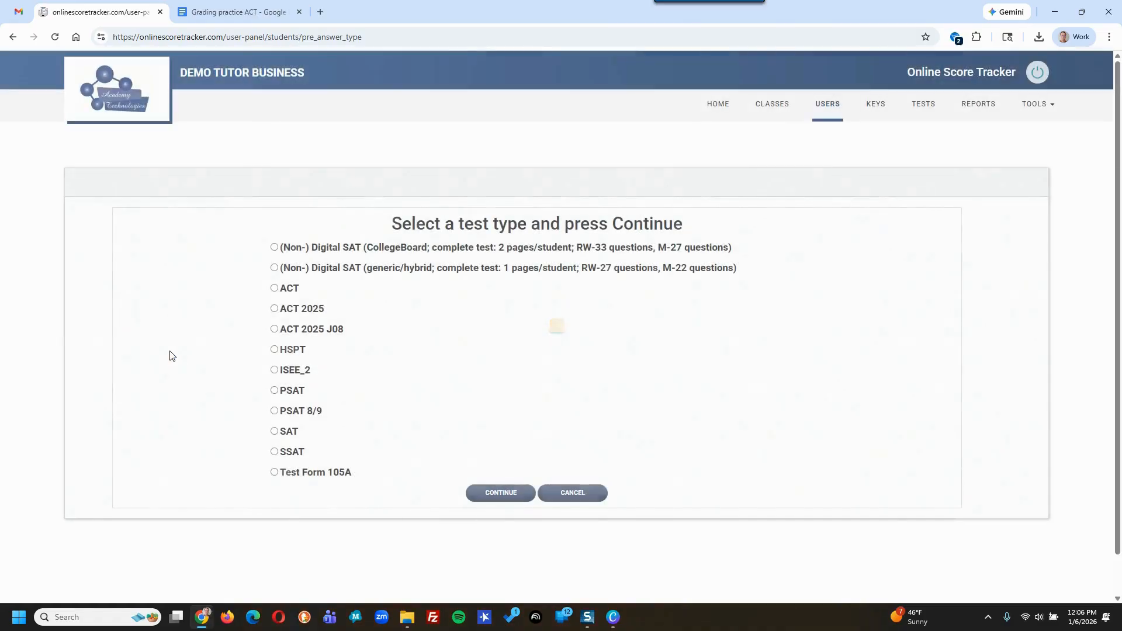
- Choose test type ACT 2025 J08 and the ACT J08 (Oct 2025) answer key
{"action": "left_click", "coordinate": [275, 308]}
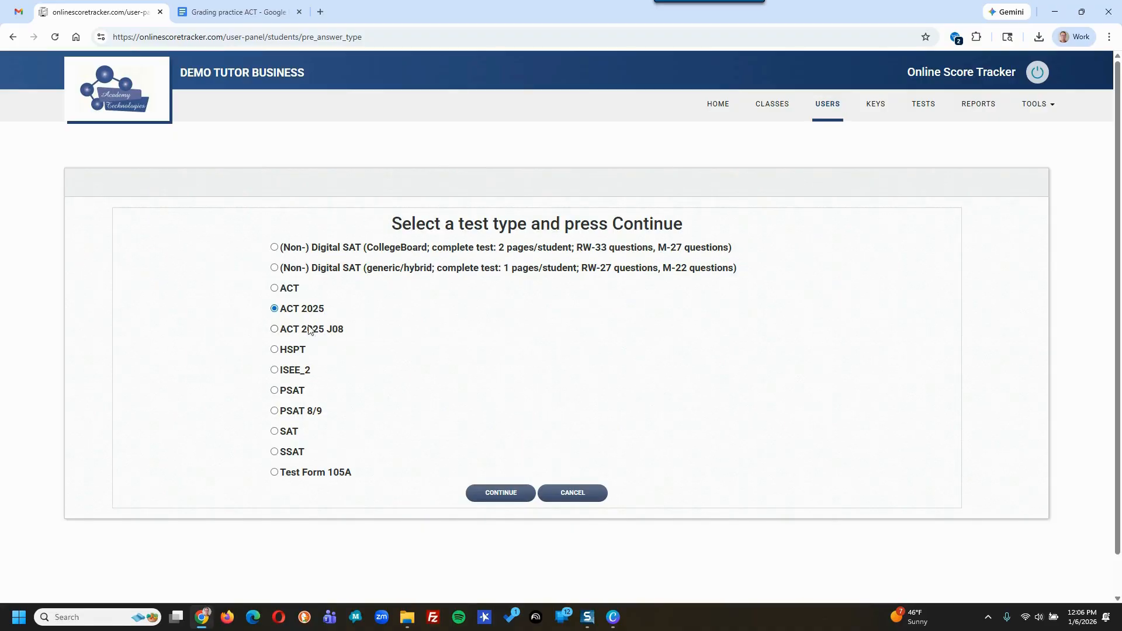
{"action": "left_click", "coordinate": [274, 329]}
{"action": "left_click", "coordinate": [500, 492]}
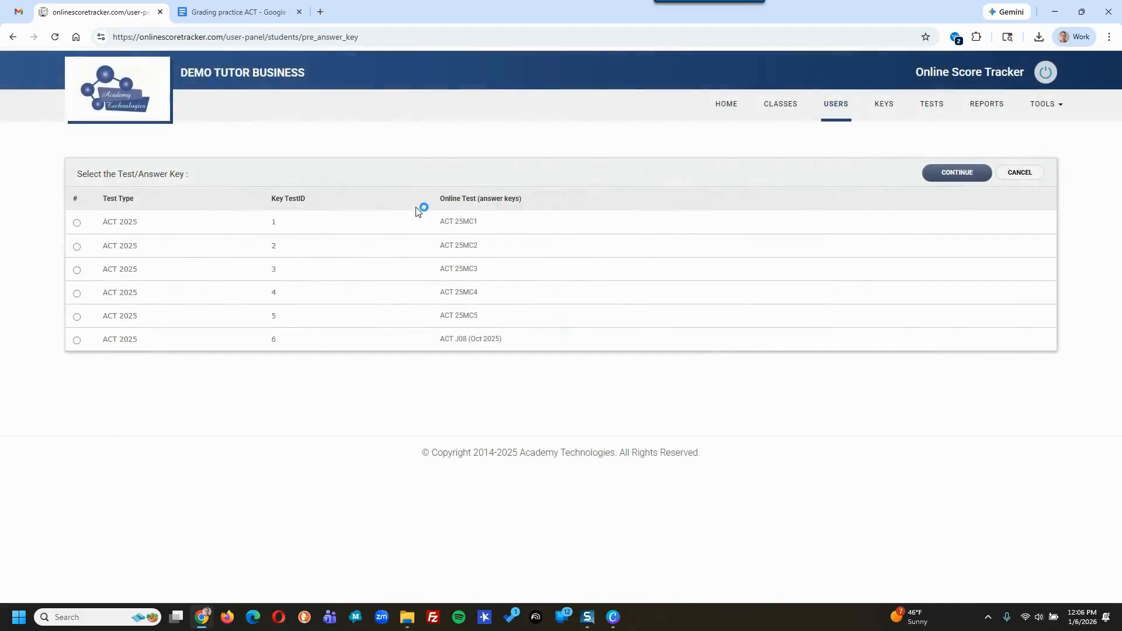
{"action": "left_click", "coordinate": [76, 339]}
{"action": "left_click", "coordinate": [961, 175]}
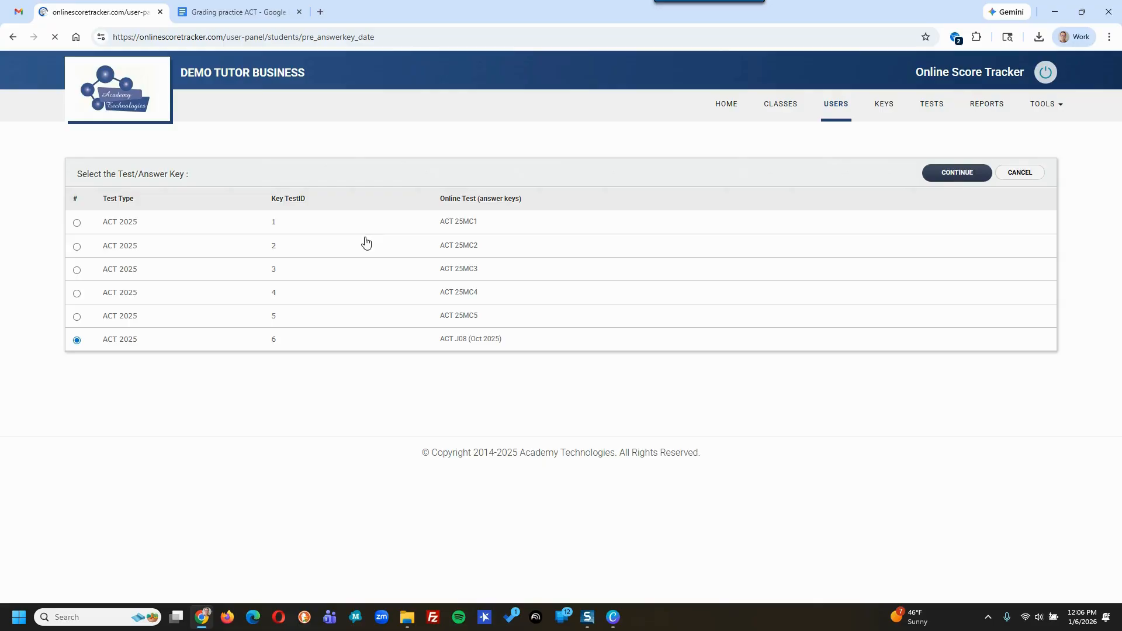
- Set the test date to 01/10/2026 and generate the bubble sheets
{"action": "left_click", "coordinate": [274, 256]}
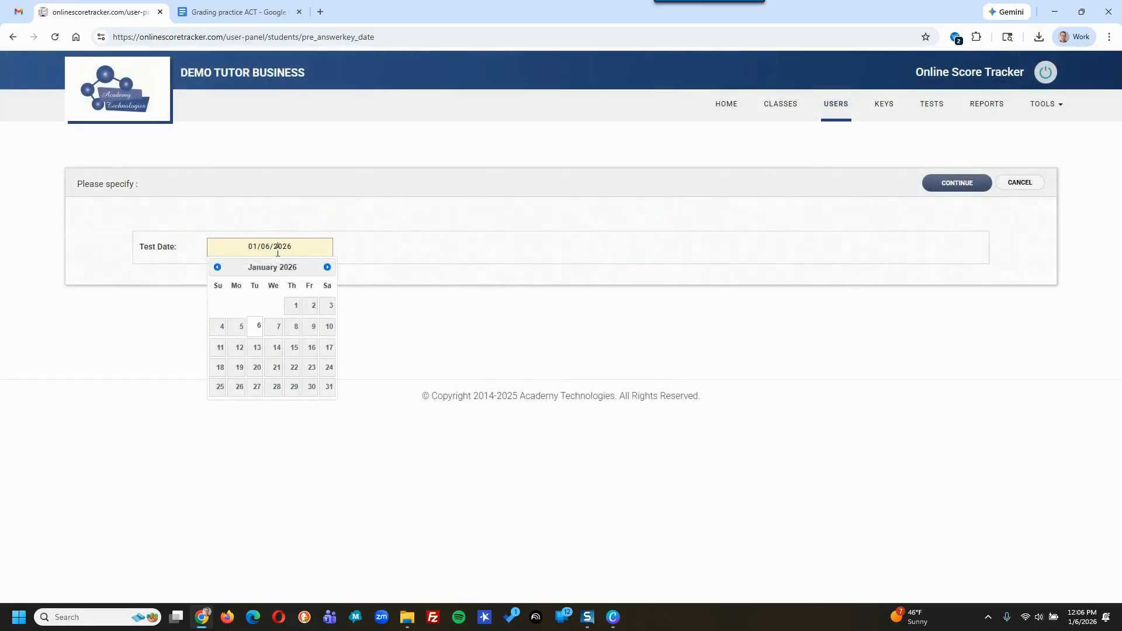
{"action": "left_click", "coordinate": [325, 328]}
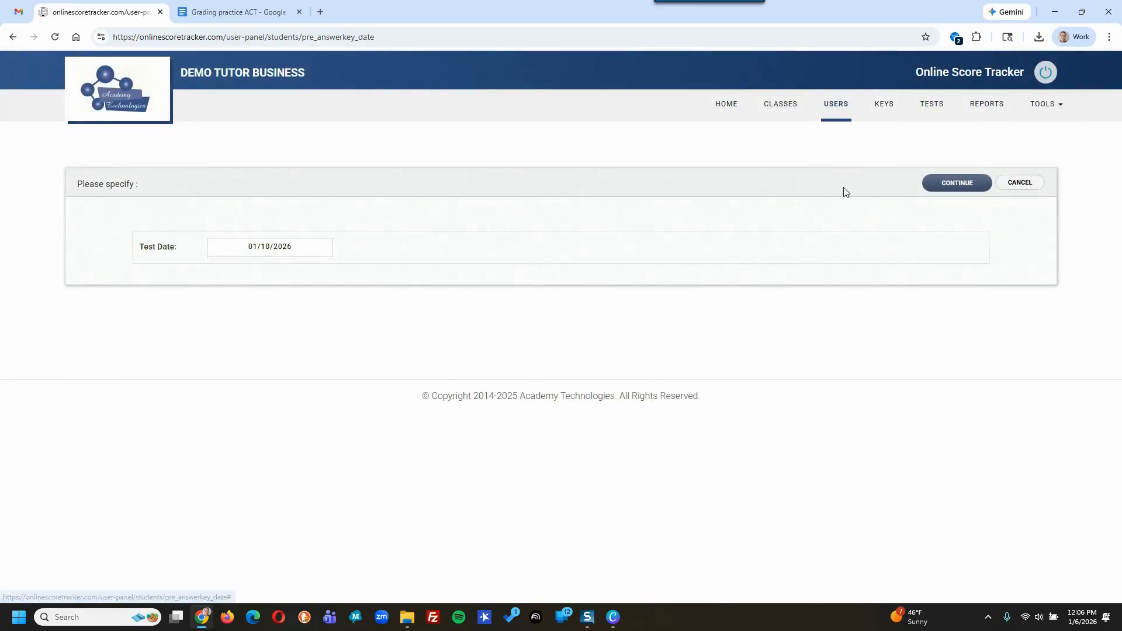
{"action": "left_click", "coordinate": [931, 185]}
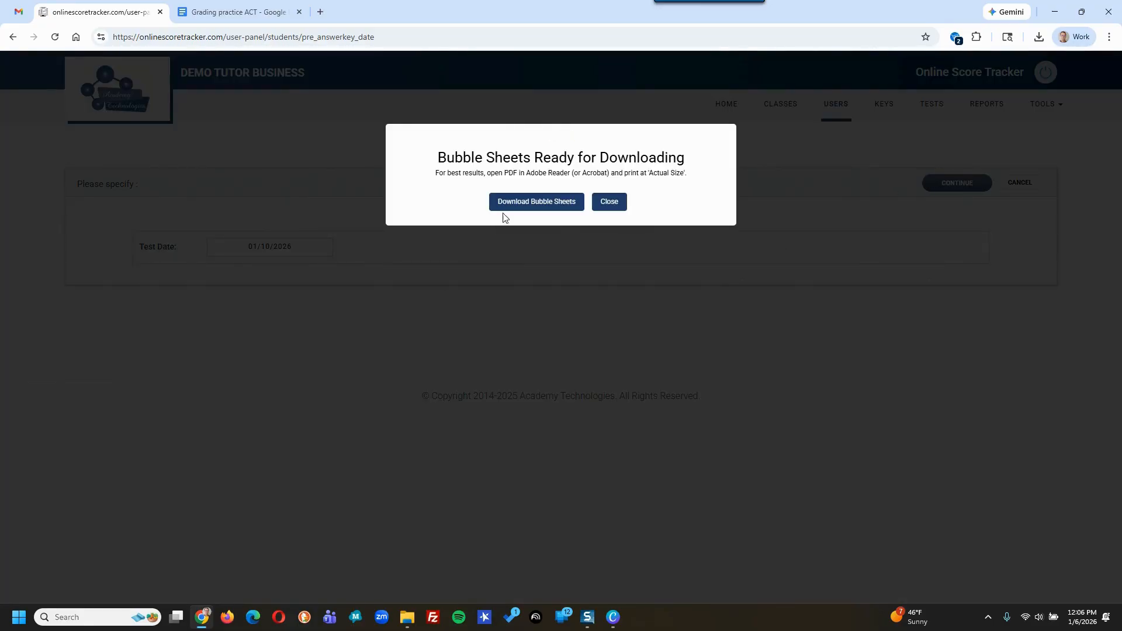
- Save act_2025_j08_template_730301.pdf into OST Demo Material and open it from Chrome's downloads
{"action": "left_click", "coordinate": [536, 202]}
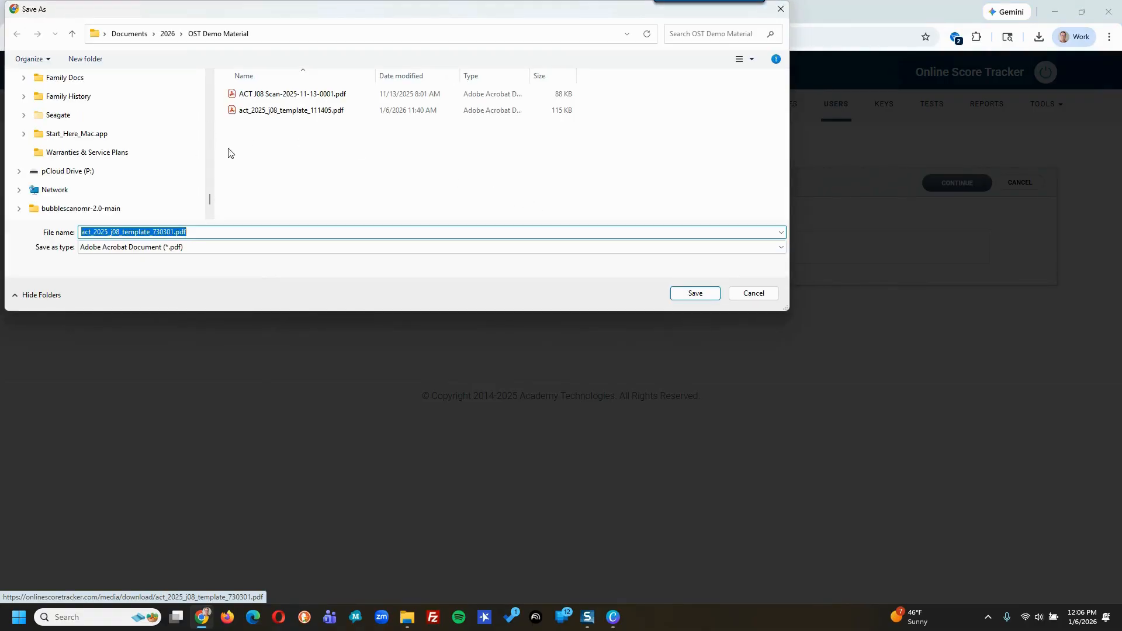
{"action": "left_click", "coordinate": [693, 292]}
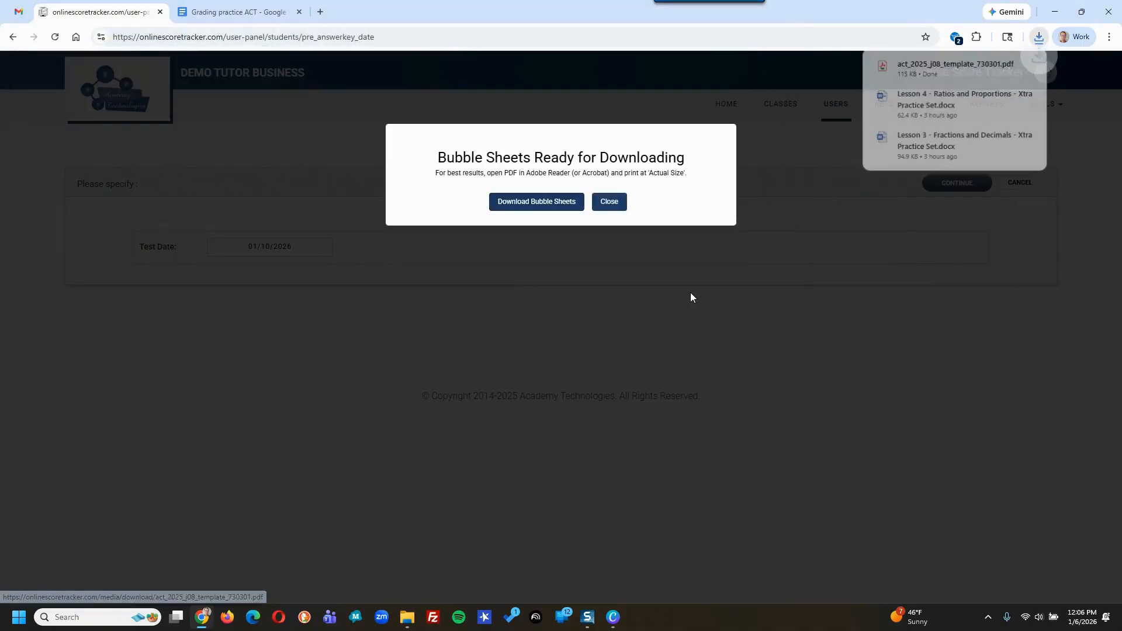
{"action": "left_click", "coordinate": [946, 67]}
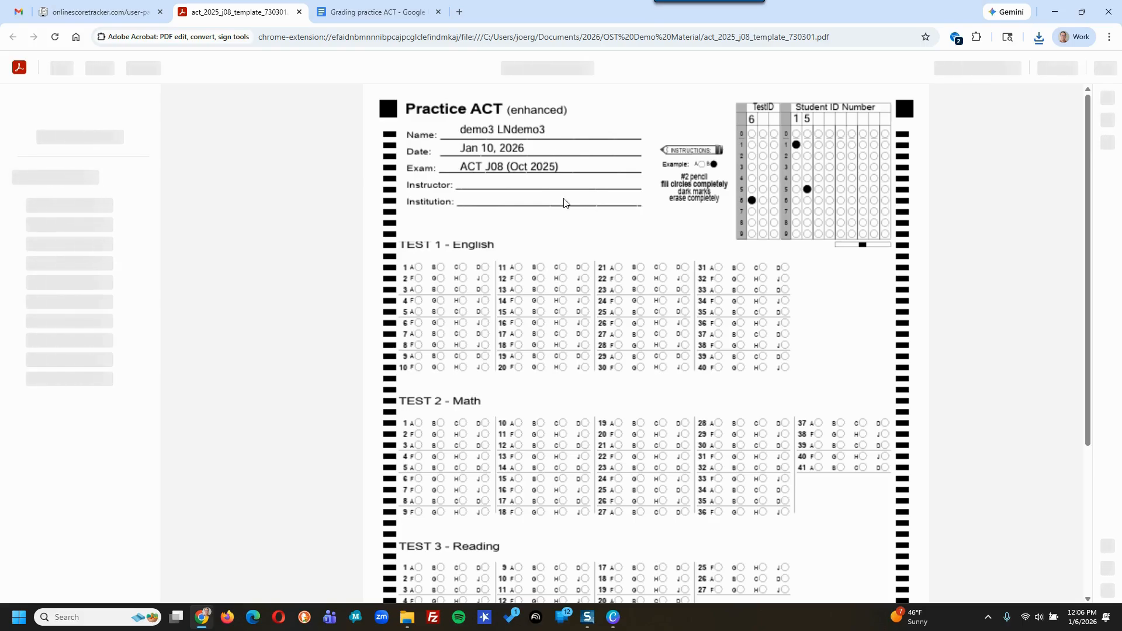
{"action": "scroll", "coordinate": [564, 203], "scroll_direction": "down", "scroll_amount": 4}
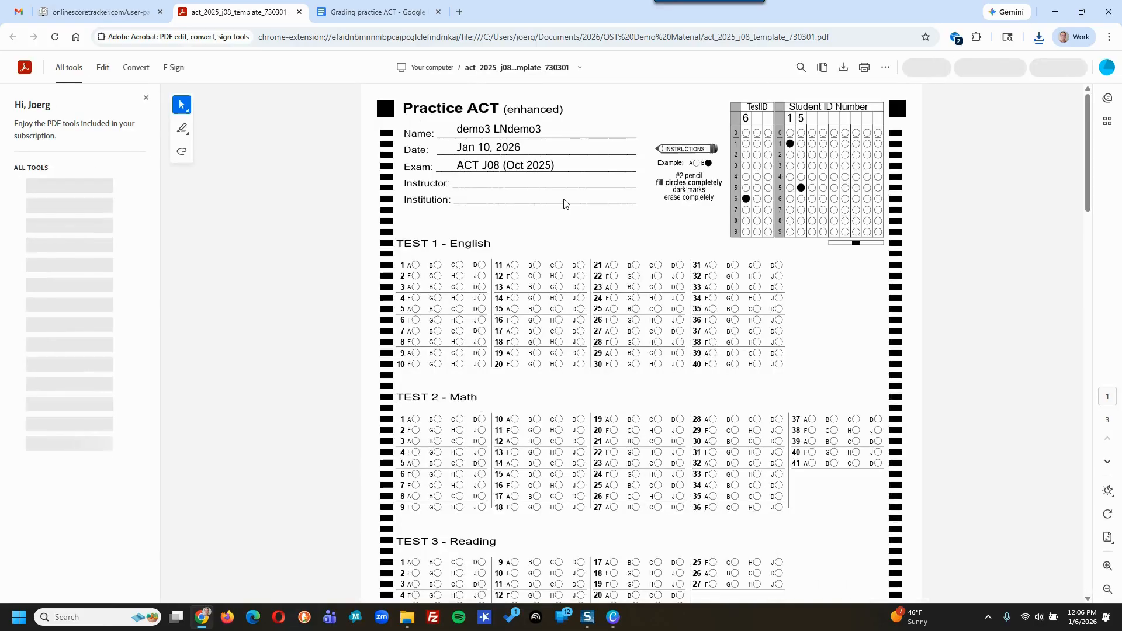
{"action": "scroll", "coordinate": [564, 203], "scroll_direction": "down", "scroll_amount": 10}
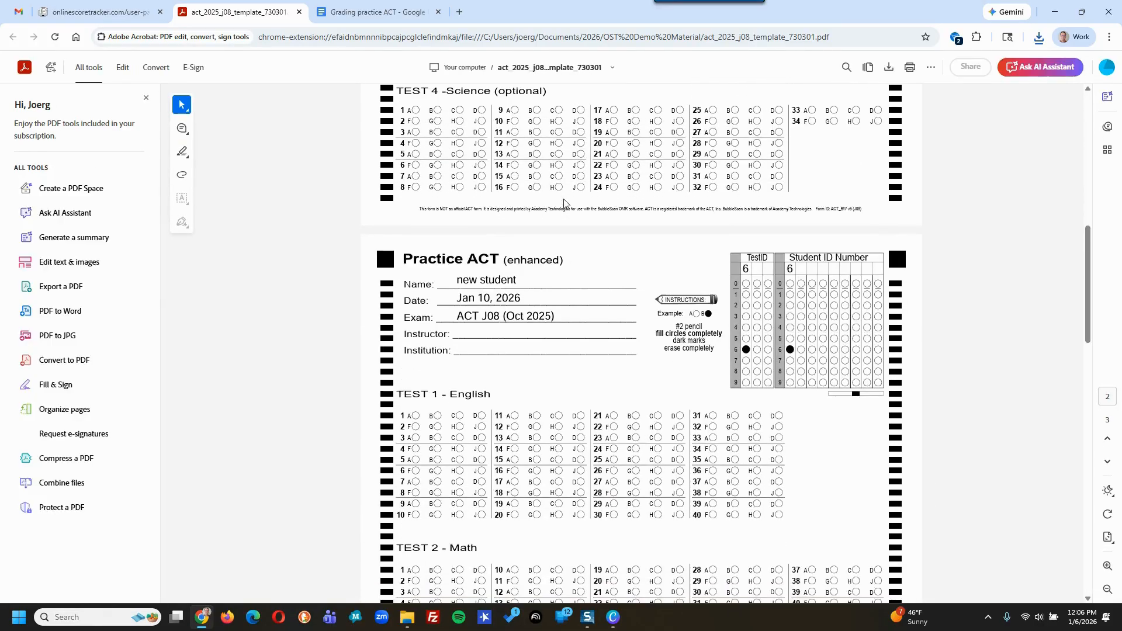
{"action": "scroll", "coordinate": [564, 203], "scroll_direction": "down", "scroll_amount": 10}
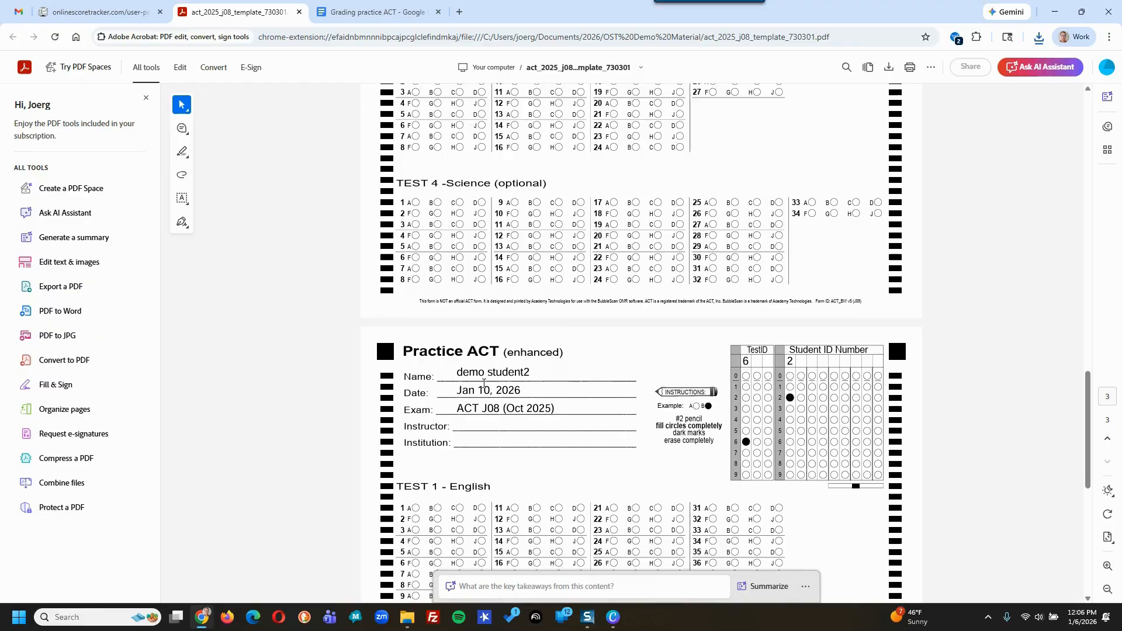
{"action": "scroll", "coordinate": [512, 407], "scroll_direction": "down", "scroll_amount": 3}
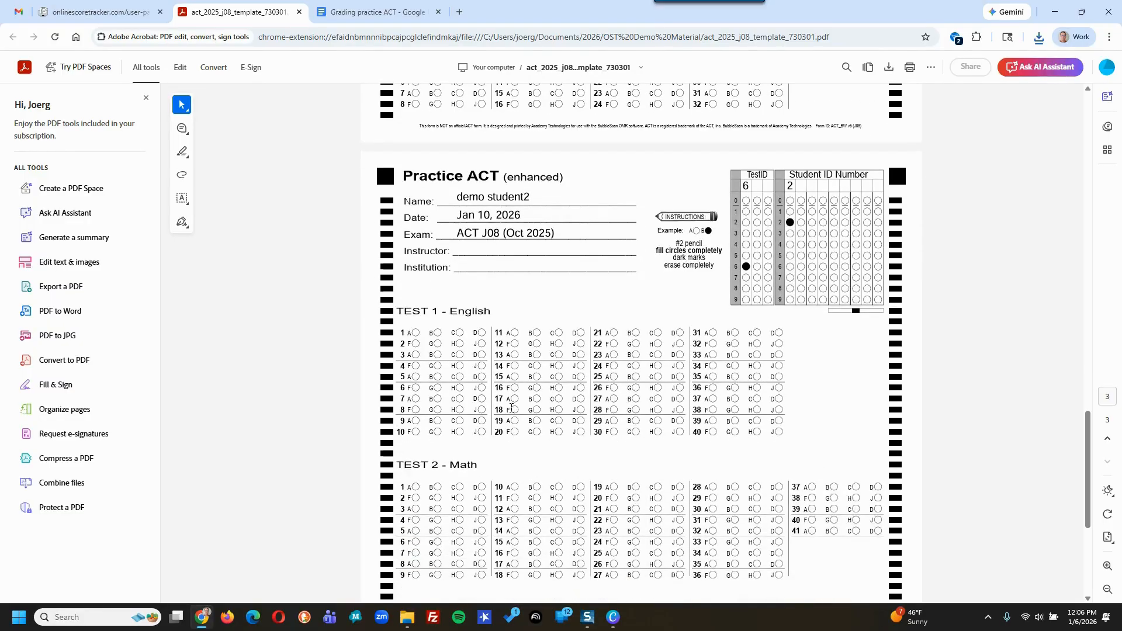
{"action": "scroll", "coordinate": [823, 169], "scroll_direction": "down", "scroll_amount": 3}
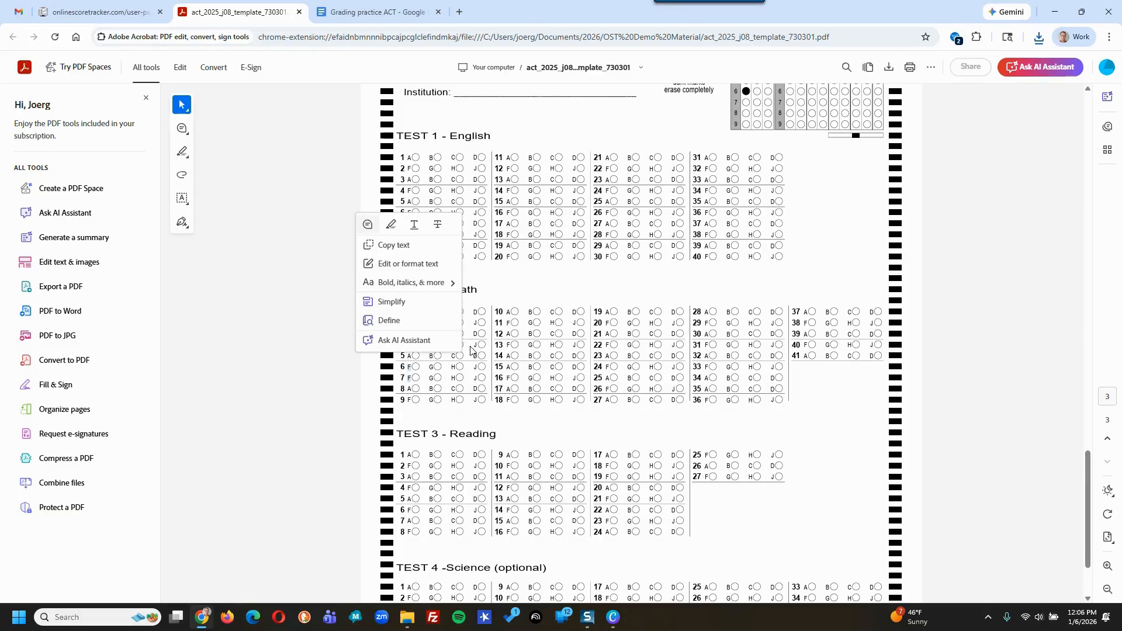
- Close the download-ready notice and go to the Home dashboard
{"action": "left_click", "coordinate": [122, 14]}
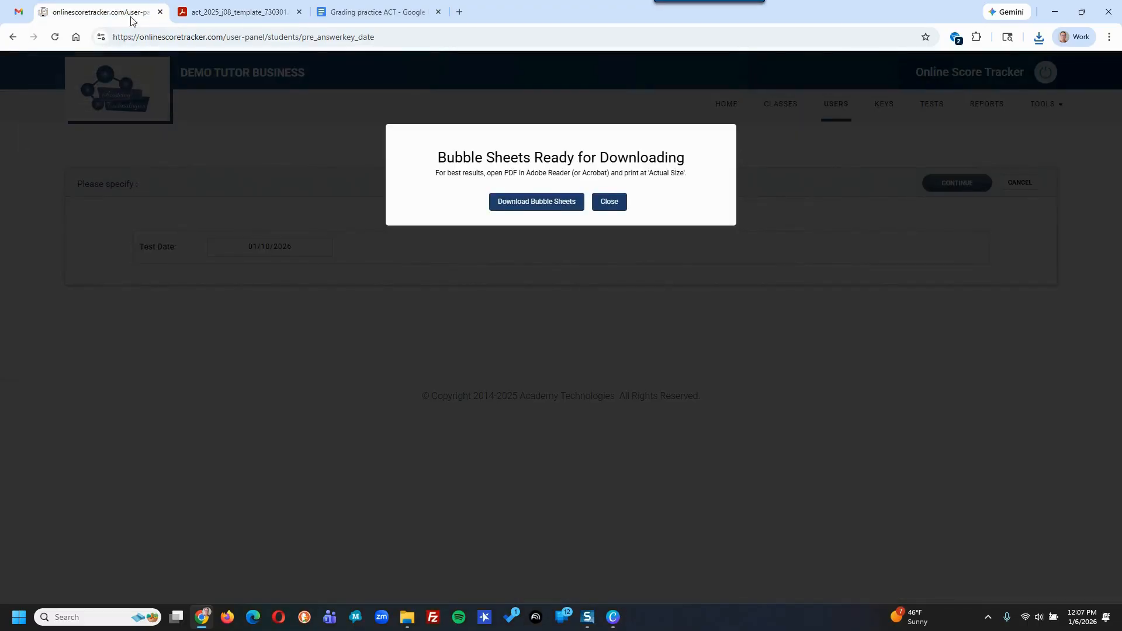
{"action": "left_click", "coordinate": [620, 205]}
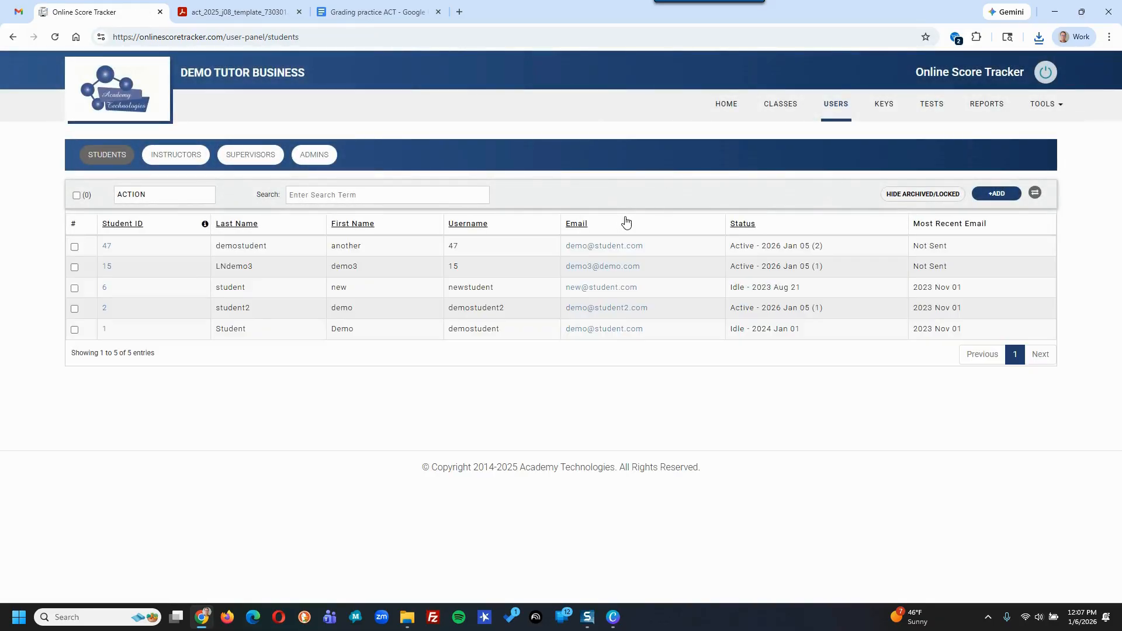
{"action": "left_click", "coordinate": [724, 108]}
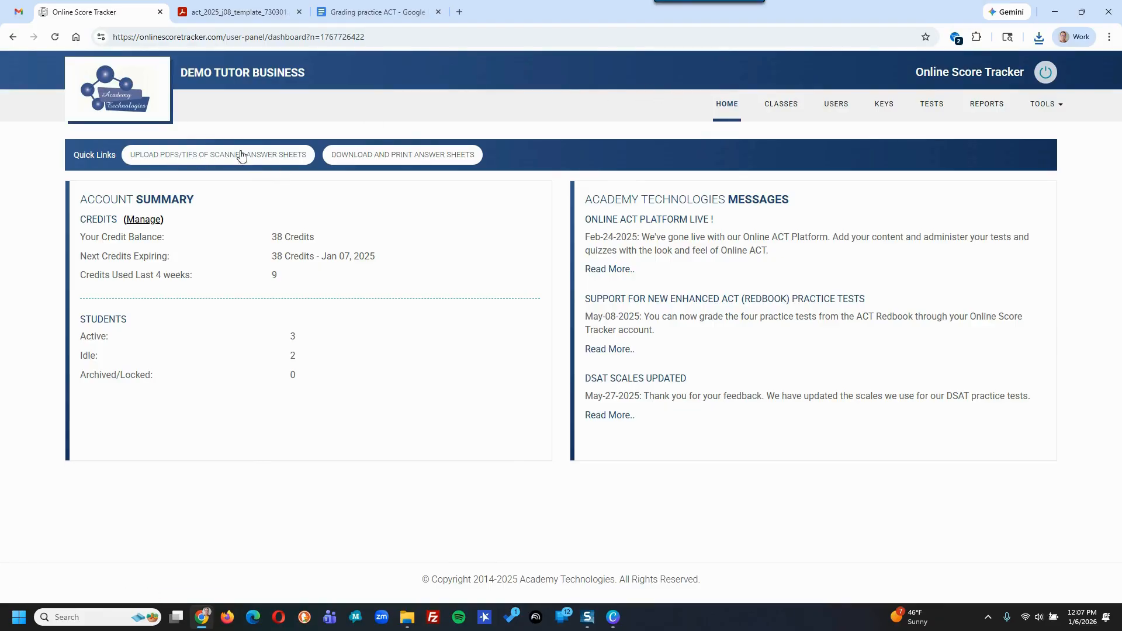
- Start a PDF/TIF upload from the Tests list and acknowledge the scanning requirements
{"action": "left_click", "coordinate": [931, 105]}
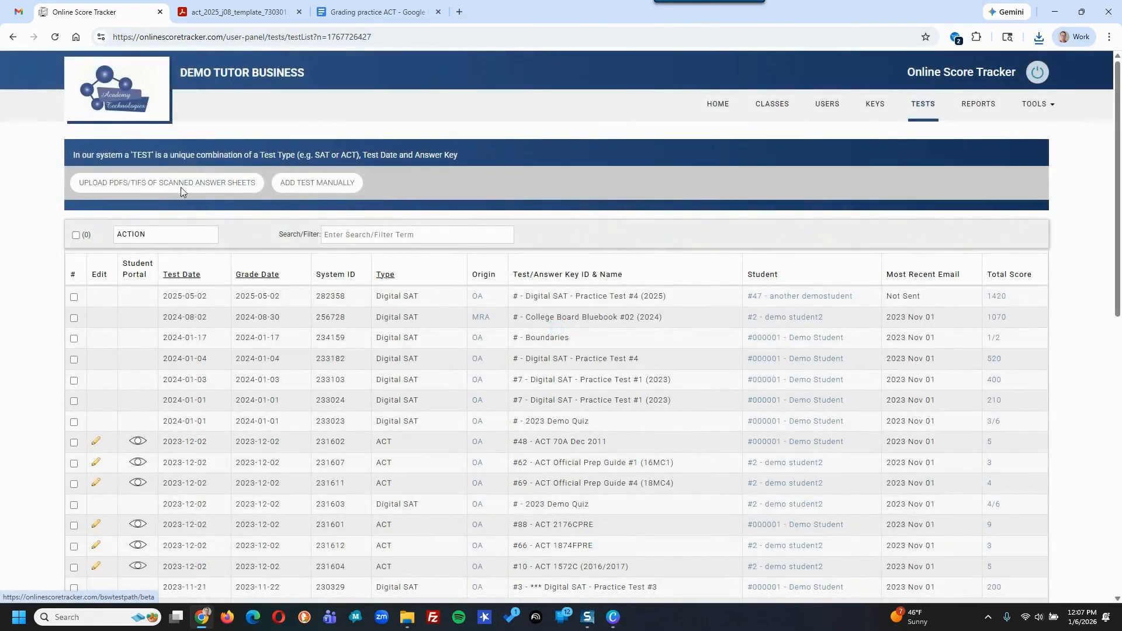
{"action": "left_click", "coordinate": [181, 187]}
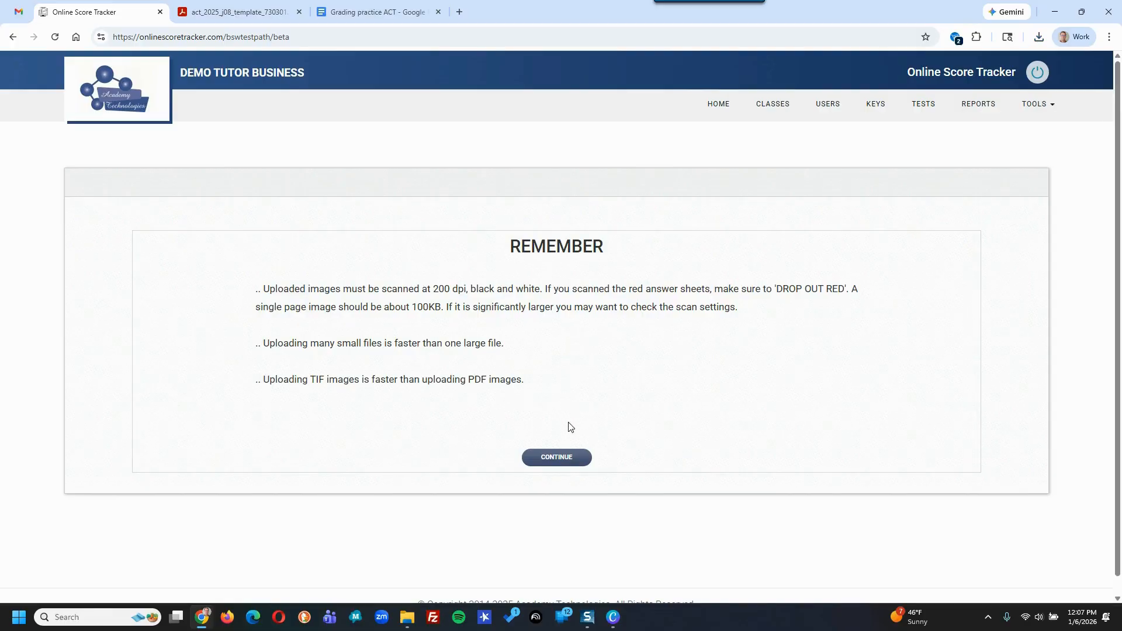
{"action": "left_click", "coordinate": [556, 458]}
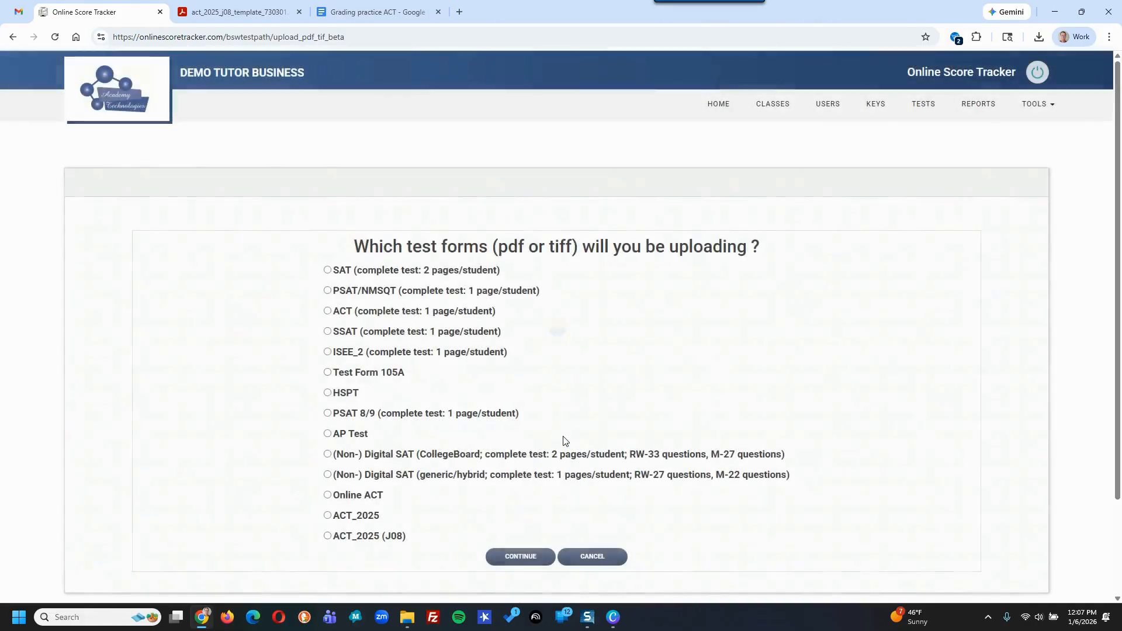
- Choose form ACT_2025 (J08) with test date 01/04/2026 and continue to BubbleScan
{"action": "left_click", "coordinate": [327, 536]}
{"action": "left_click", "coordinate": [542, 563]}
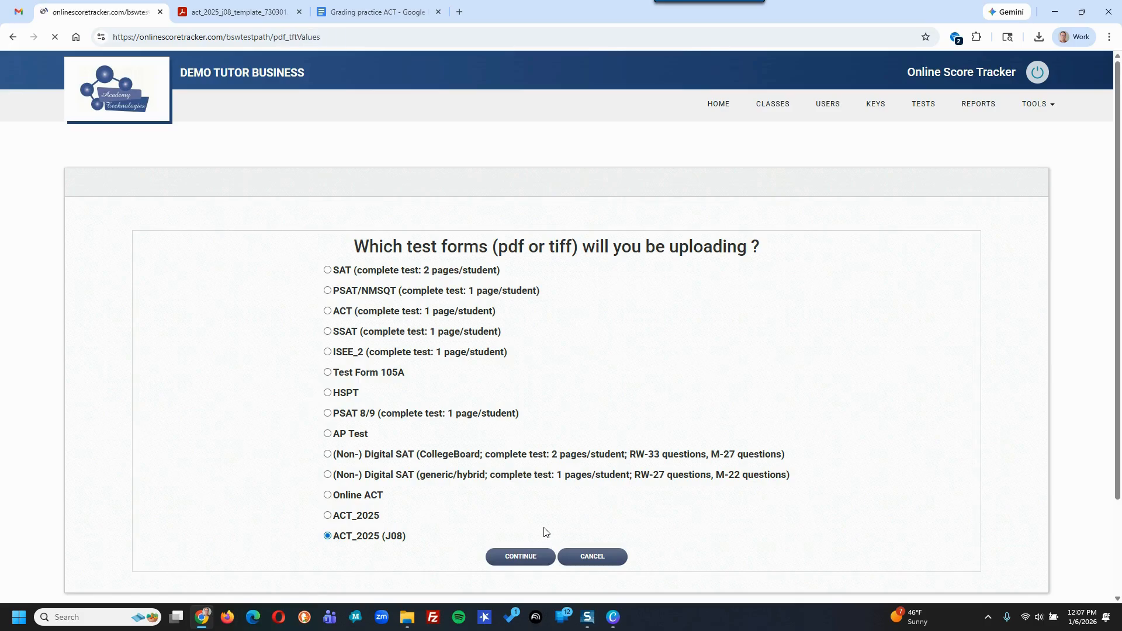
{"action": "left_click", "coordinate": [552, 269]}
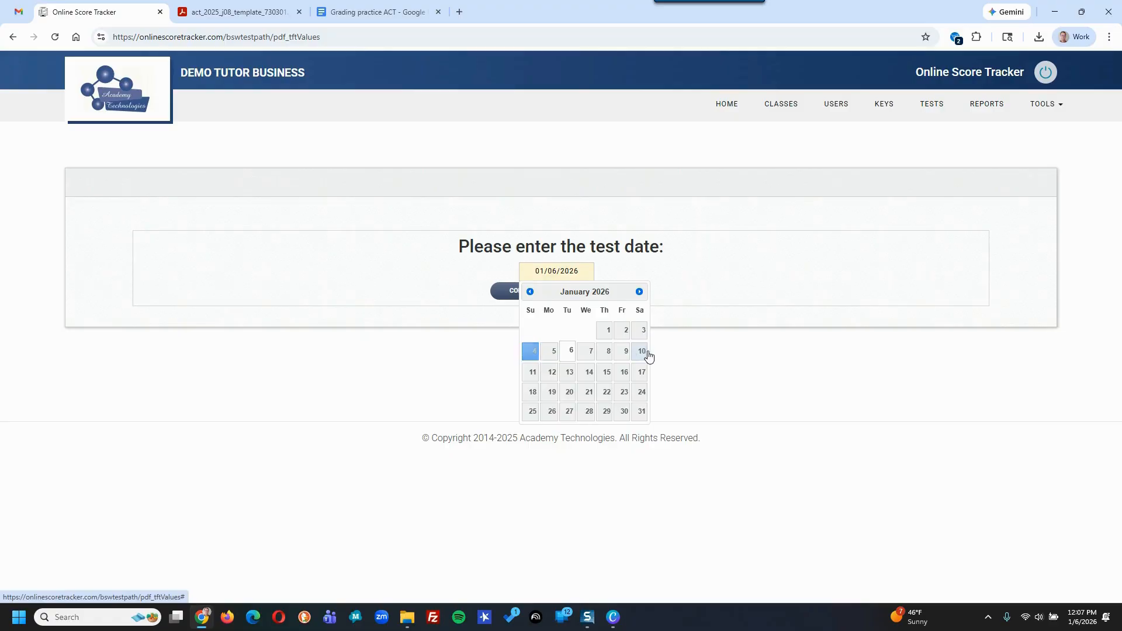
{"action": "left_click", "coordinate": [533, 353]}
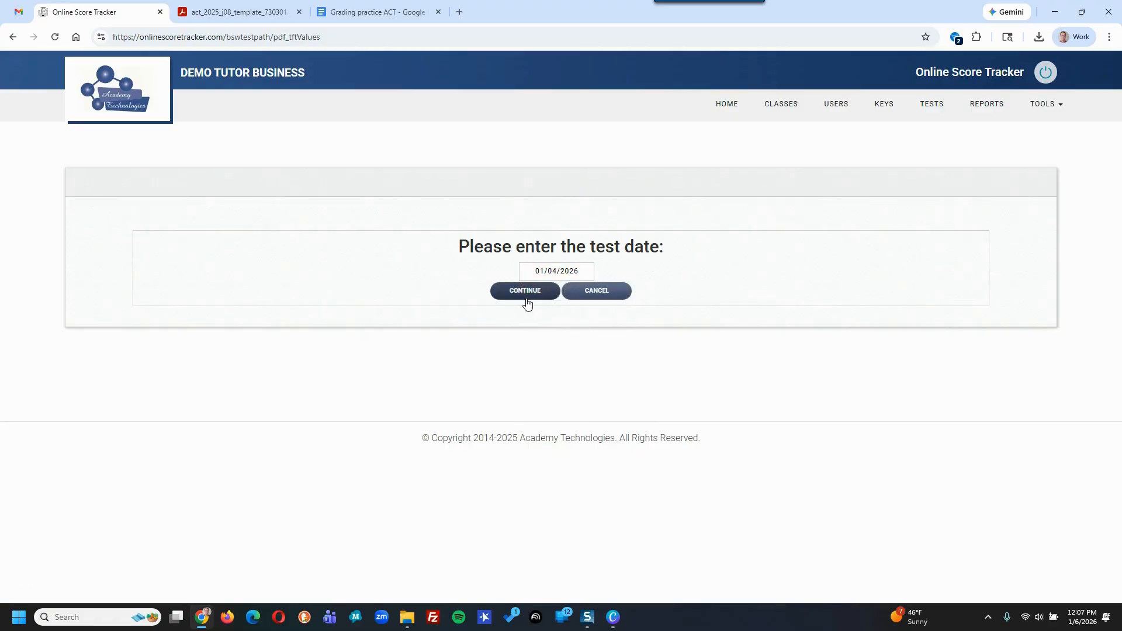
{"action": "left_click", "coordinate": [523, 291]}
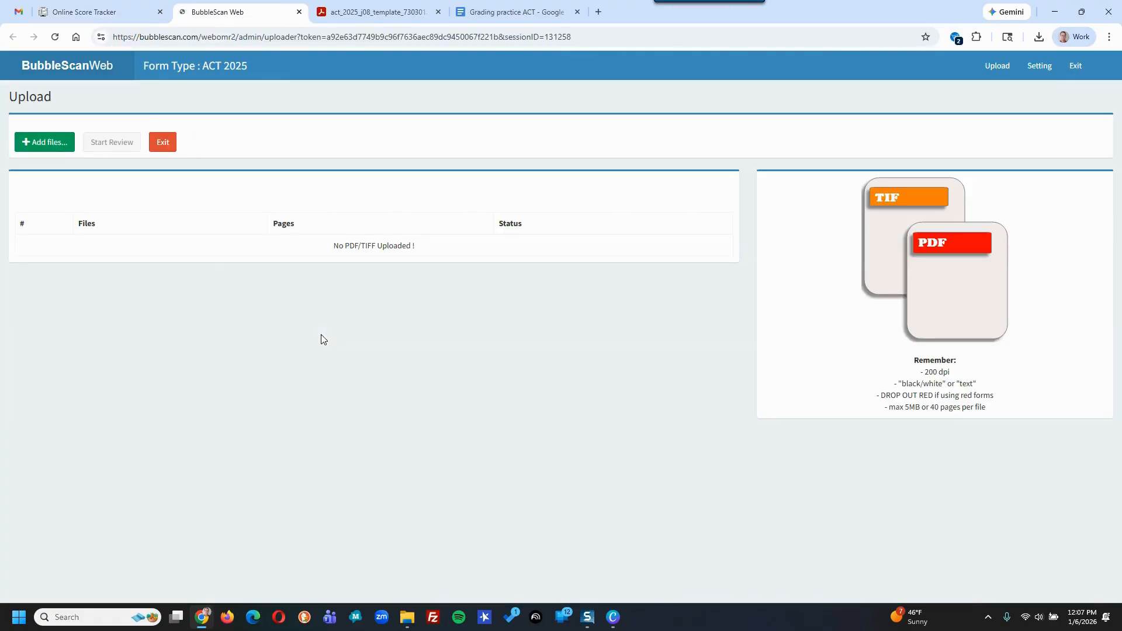
- Upload ACT J08 Scan-2025-11-13-0001.pdf and start reviewing the processed record
{"action": "left_click", "coordinate": [46, 149]}
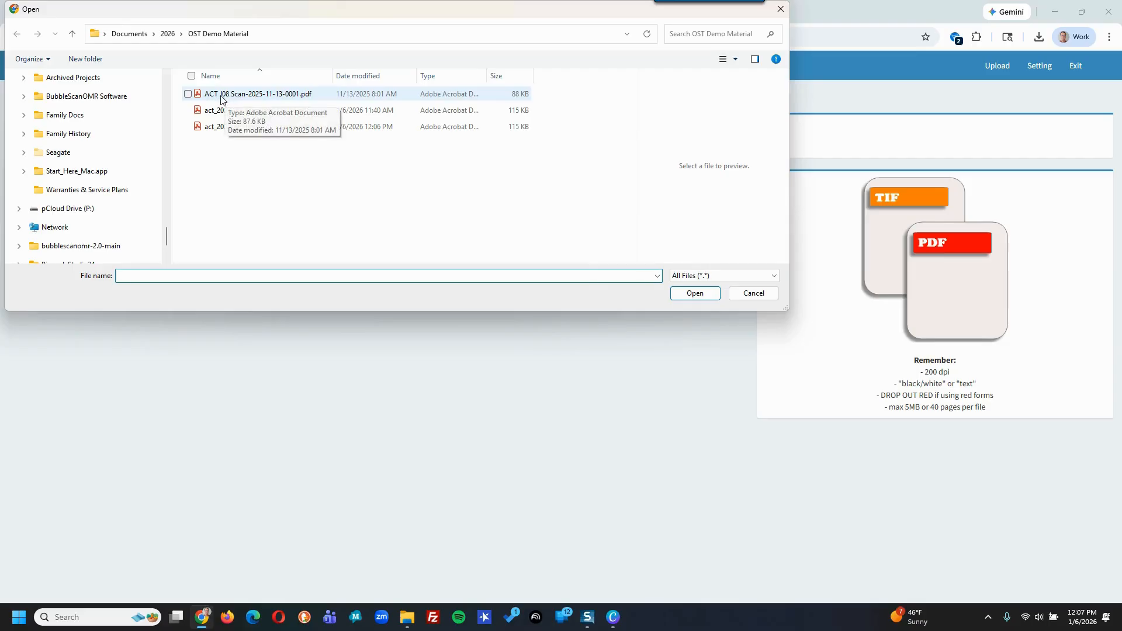
{"action": "left_click", "coordinate": [221, 96]}
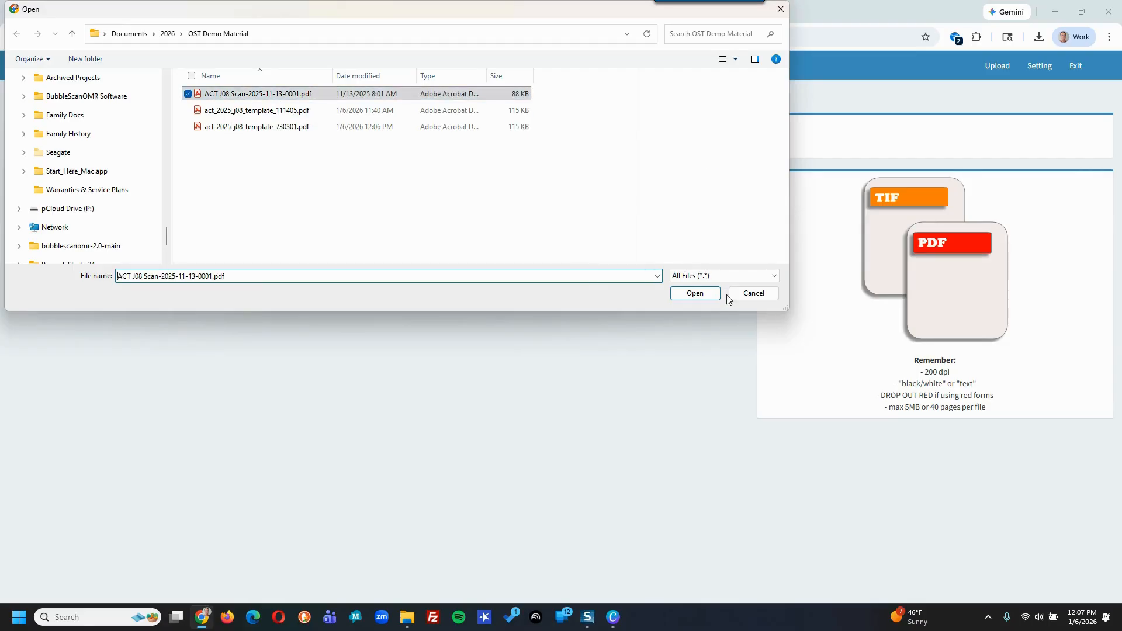
{"action": "left_click", "coordinate": [708, 294]}
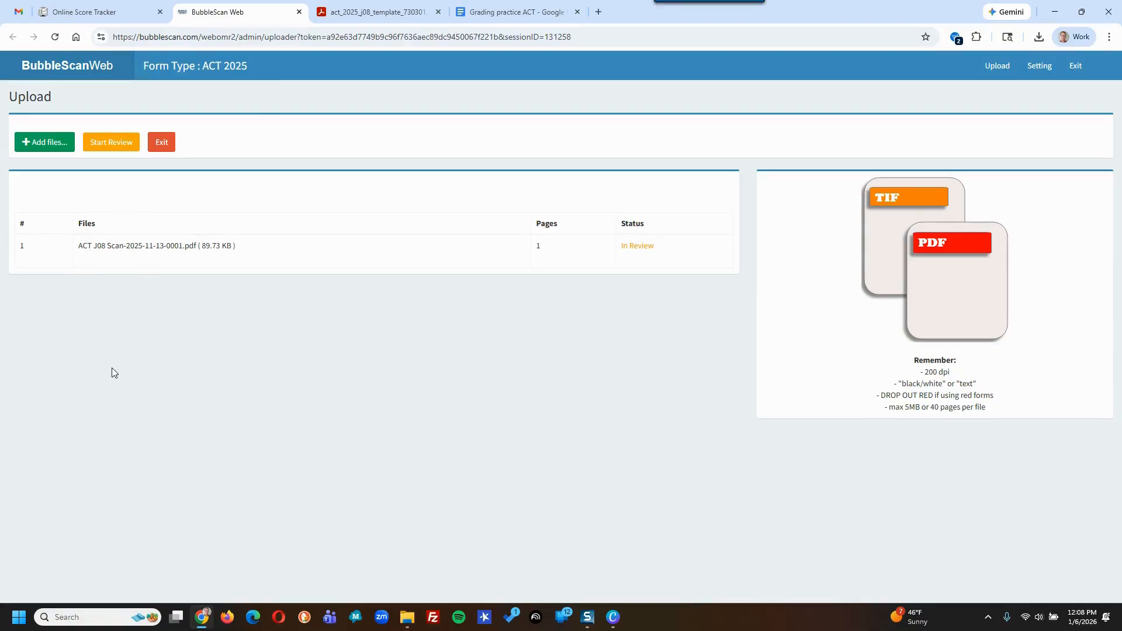
{"action": "left_click", "coordinate": [113, 142]}
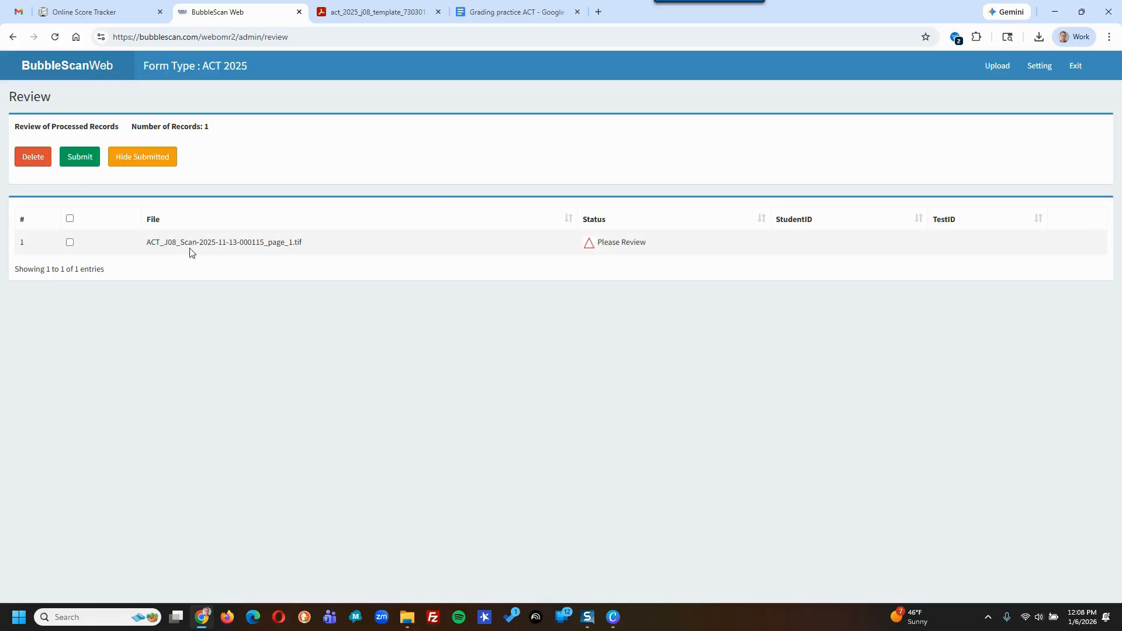
- Enter TestID 6 on the scanned record, then select and submit it
{"action": "left_click", "coordinate": [254, 243]}
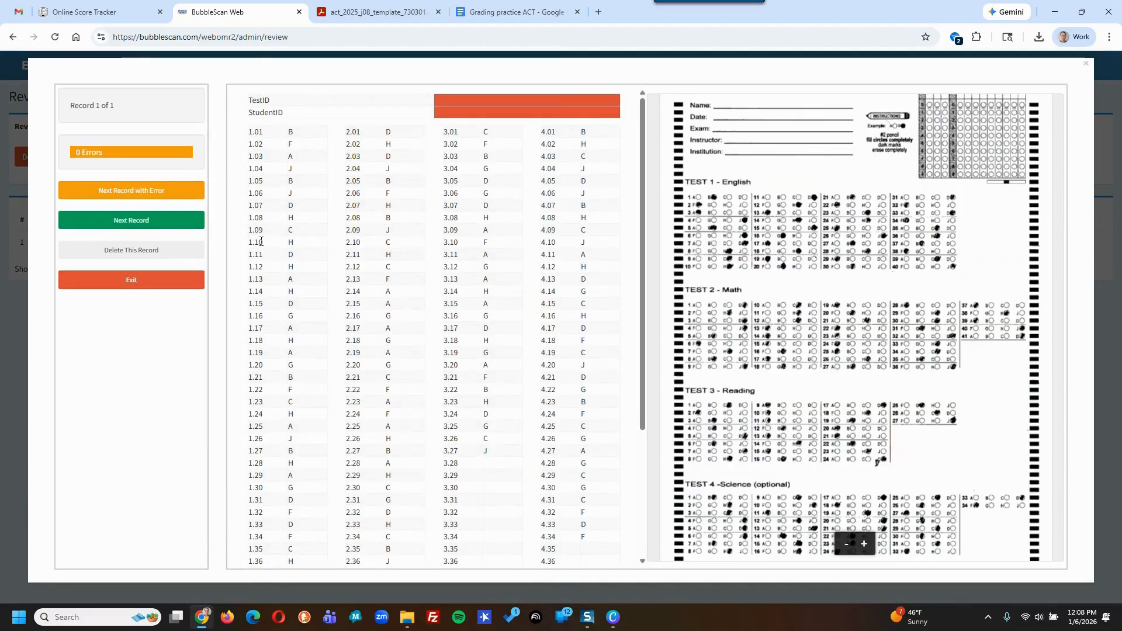
{"action": "left_click_drag", "start_coordinate": [928, 127], "coordinate": [927, 168]}
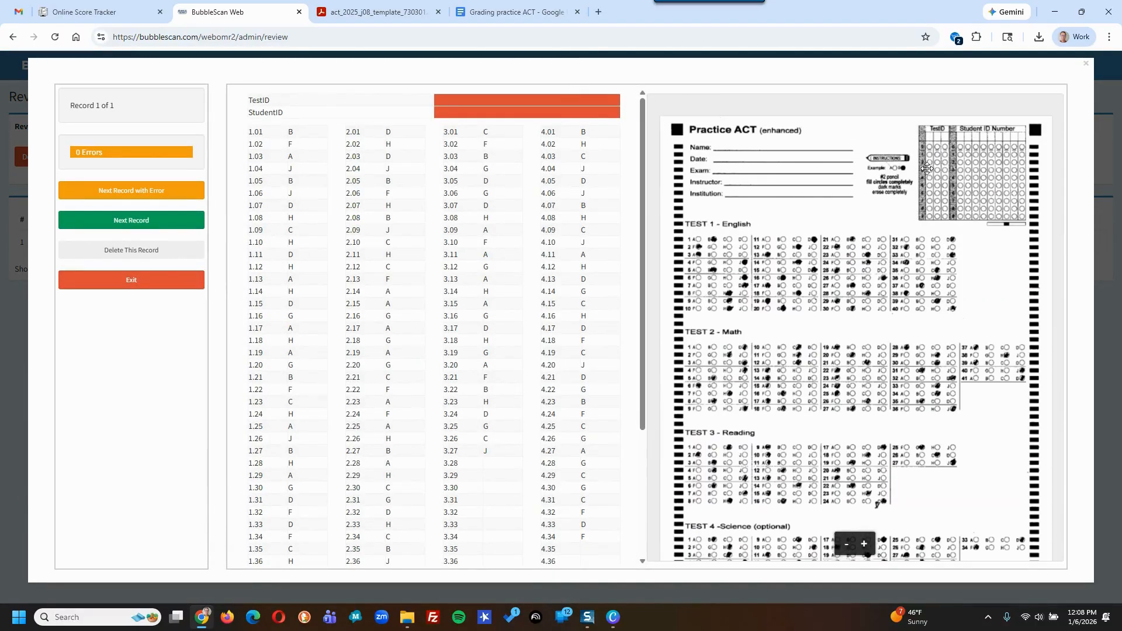
{"action": "left_click", "coordinate": [453, 98]}
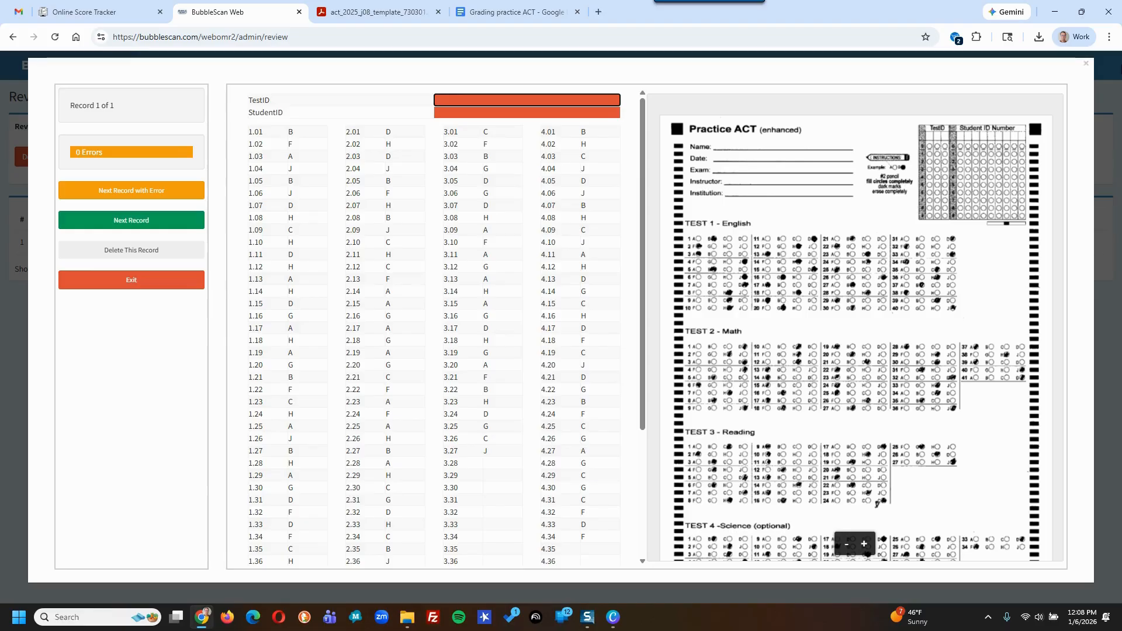
{"action": "key", "text": "Tab"}
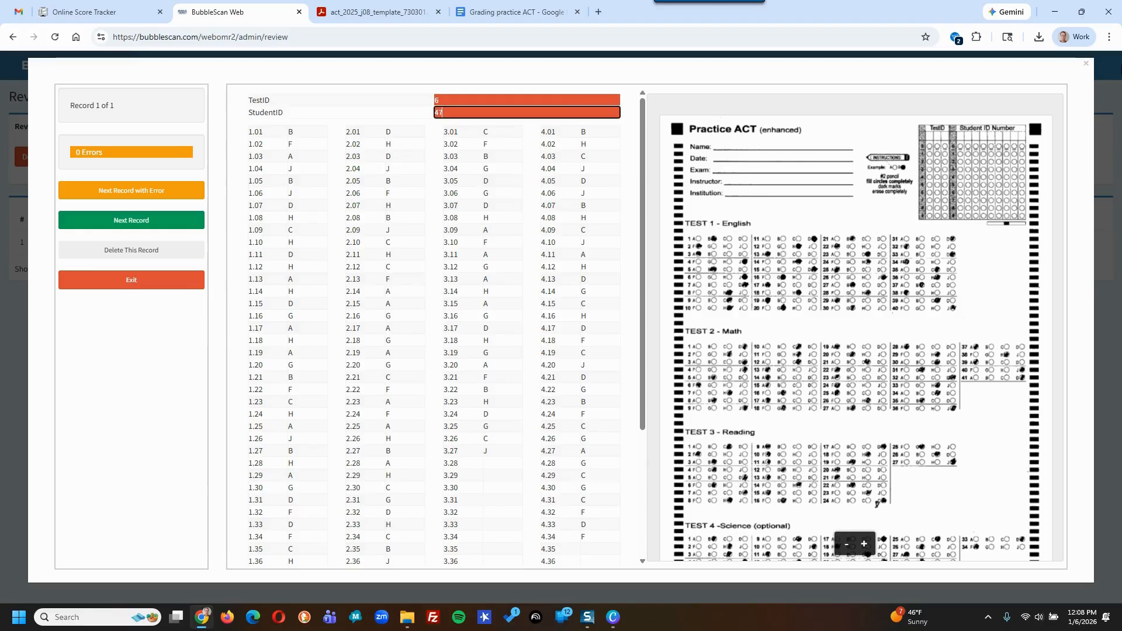
{"action": "left_click", "coordinate": [175, 279]}
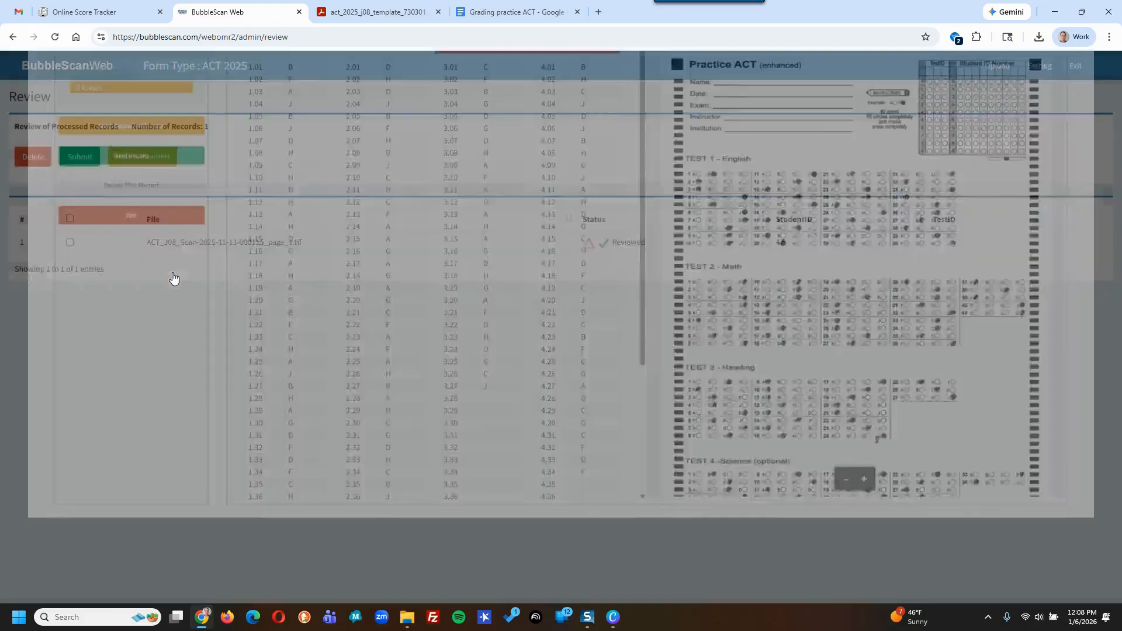
{"action": "left_click", "coordinate": [70, 218]}
{"action": "left_click", "coordinate": [79, 156]}
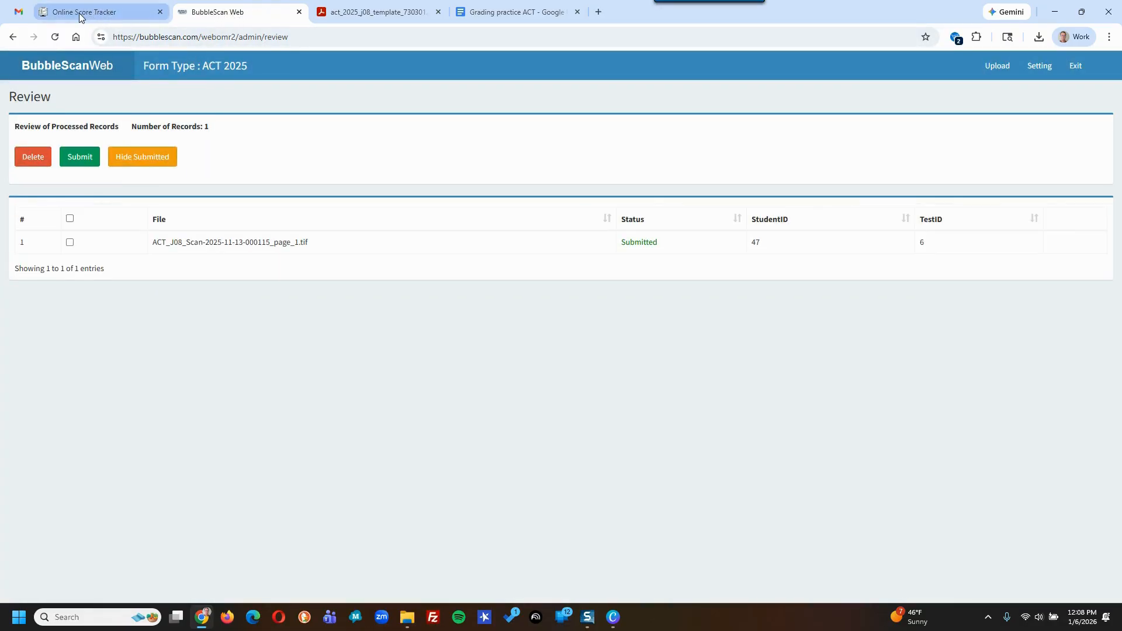
- Open the total-score-36 report for the imported ACT J08 test, then return to the Tests list
{"action": "left_click", "coordinate": [79, 13]}
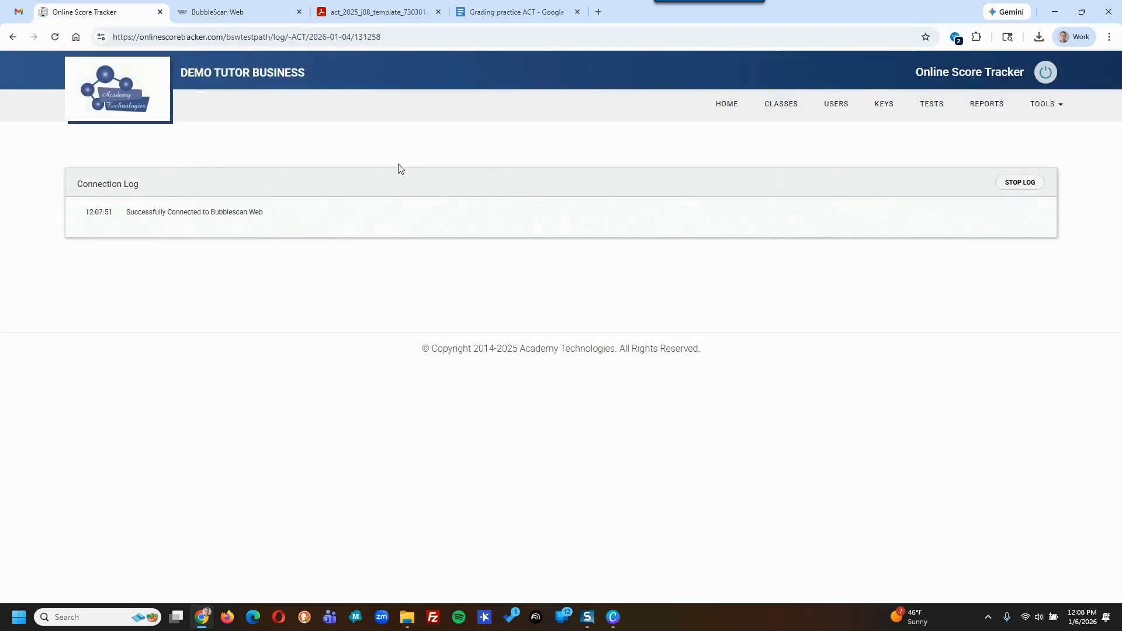
{"action": "left_click", "coordinate": [932, 110]}
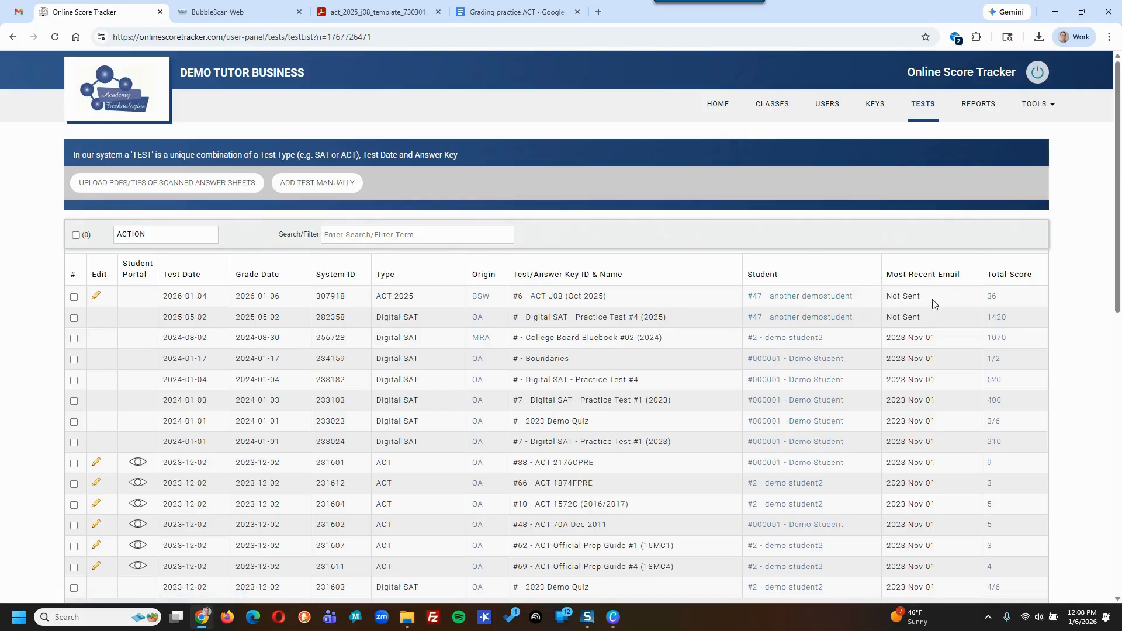
{"action": "left_click", "coordinate": [990, 299]}
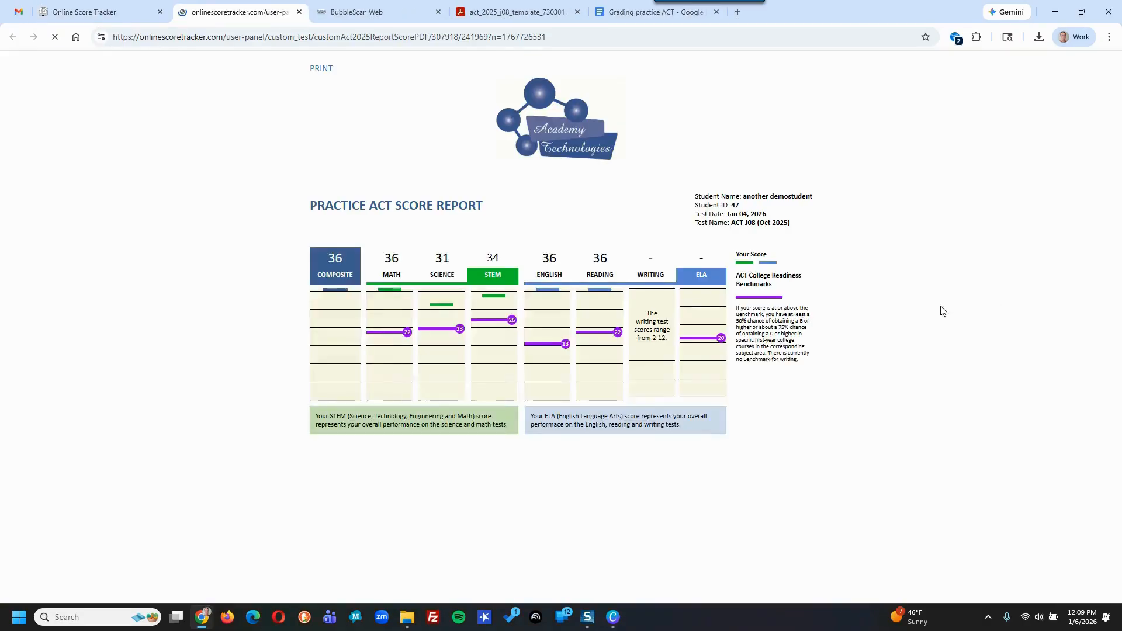
{"action": "scroll", "coordinate": [401, 364], "scroll_direction": "down", "scroll_amount": 5}
{"action": "scroll", "coordinate": [399, 362], "scroll_direction": "up", "scroll_amount": 7}
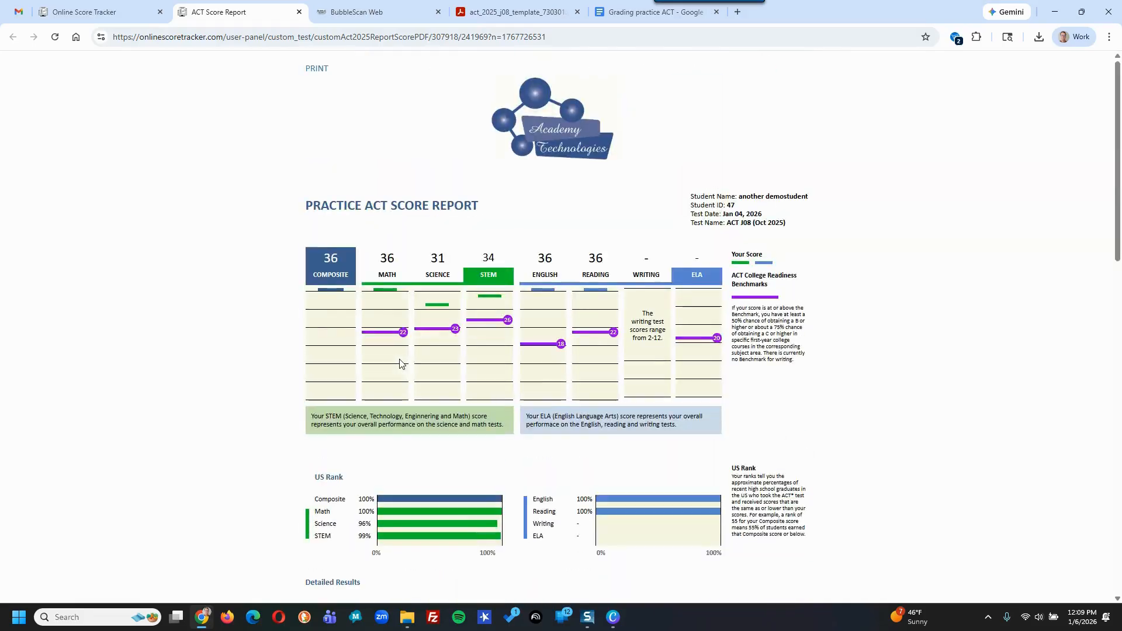
{"action": "left_click", "coordinate": [137, 17]}
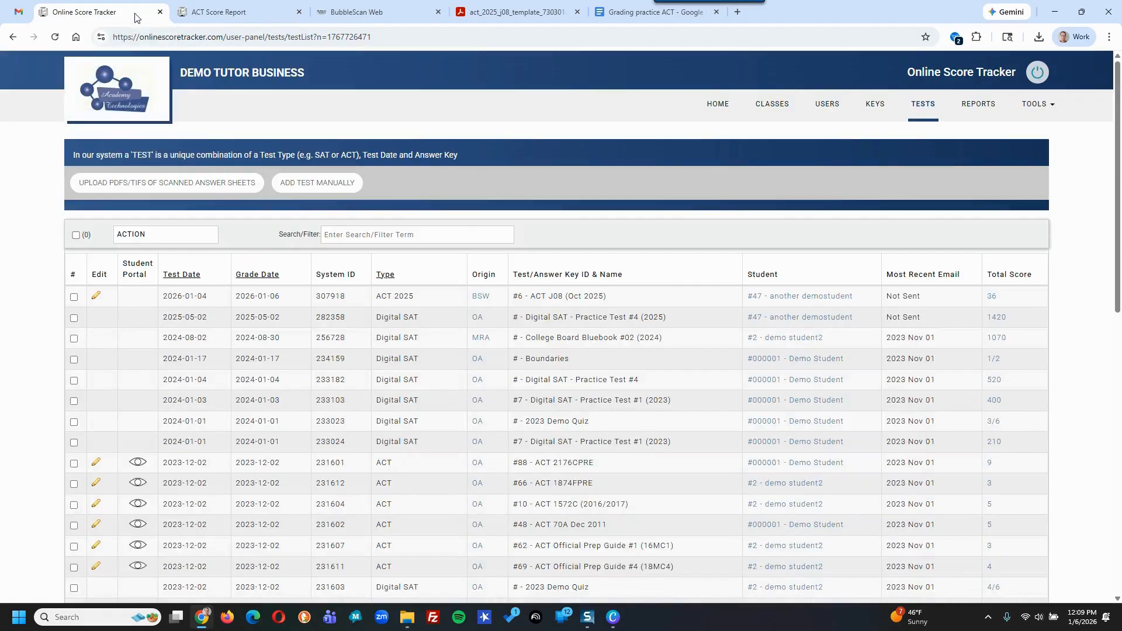
- Begin manual entry with ACT 2025, test date January 5, 2026, and test ACT 25MC5
{"action": "left_click", "coordinate": [302, 191]}
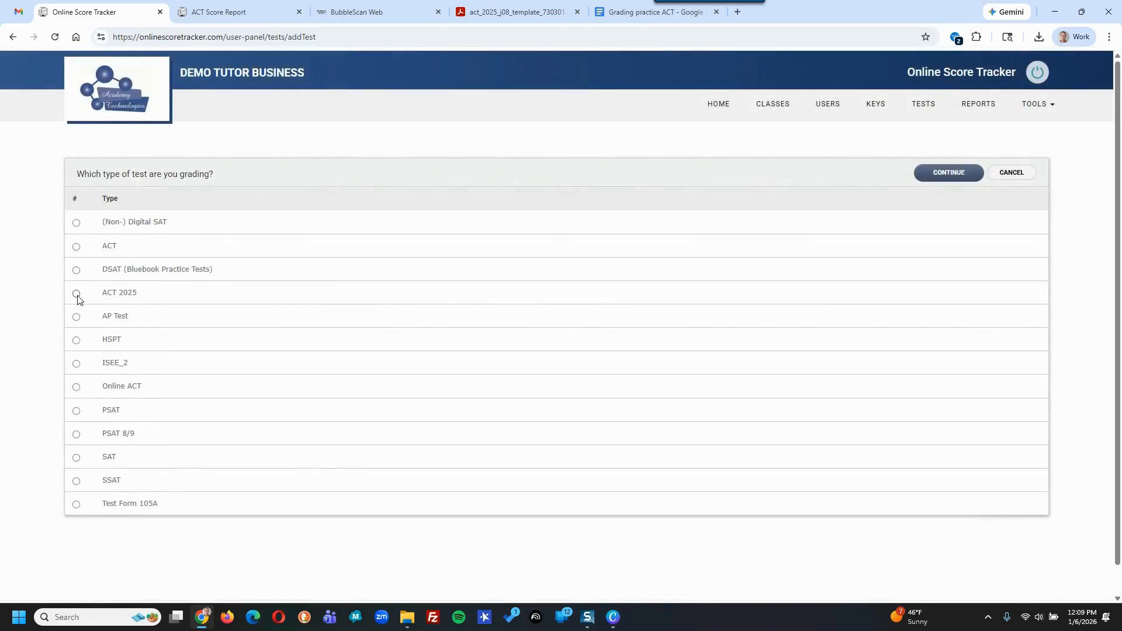
{"action": "left_click", "coordinate": [933, 176]}
{"action": "left_click", "coordinate": [133, 203]}
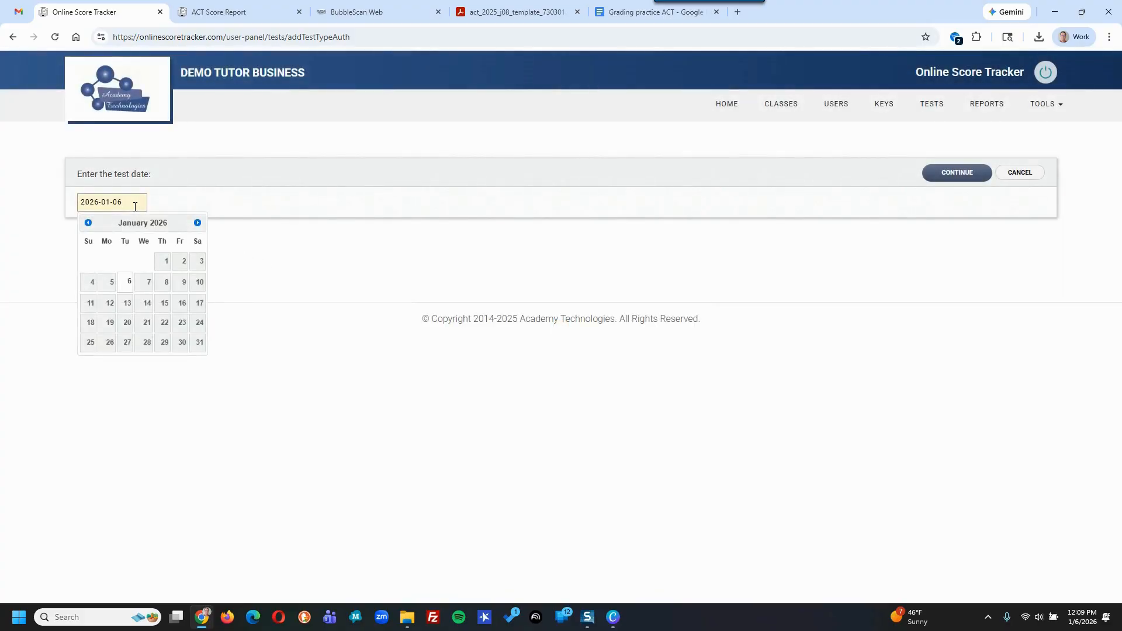
{"action": "left_click", "coordinate": [109, 284]}
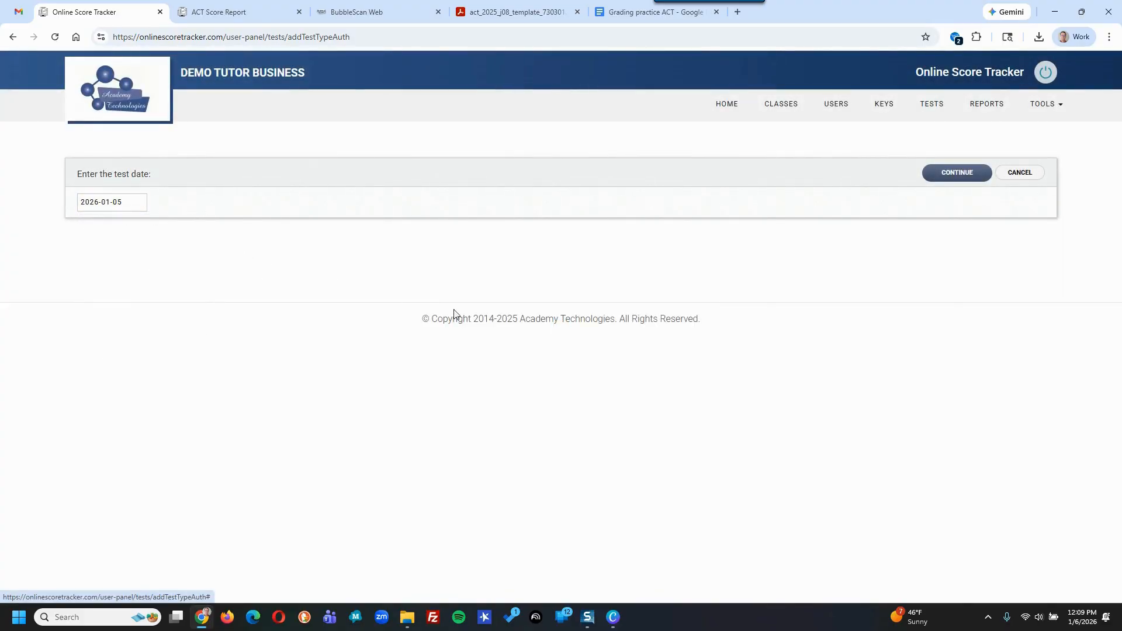
{"action": "left_click", "coordinate": [958, 179]}
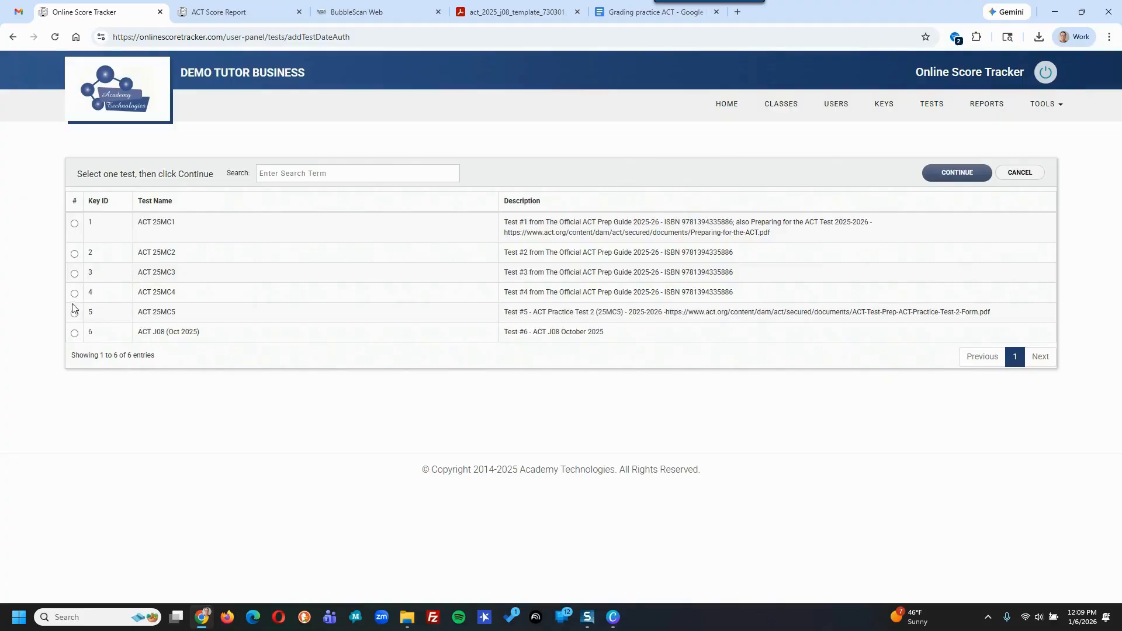
{"action": "left_click", "coordinate": [75, 313]}
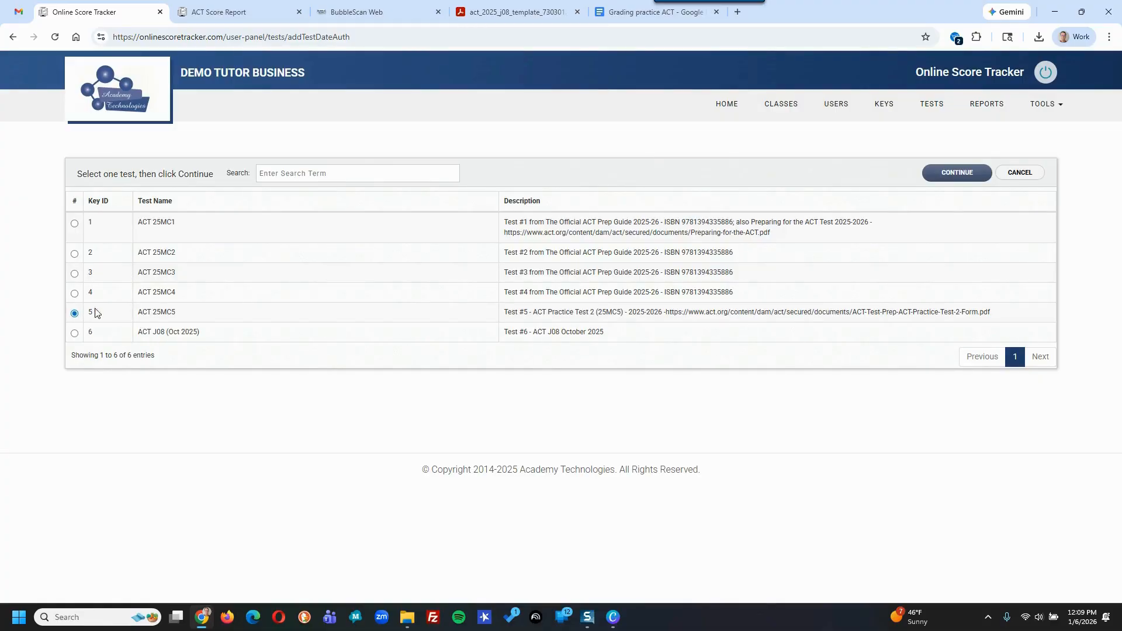
{"action": "left_click", "coordinate": [940, 174]}
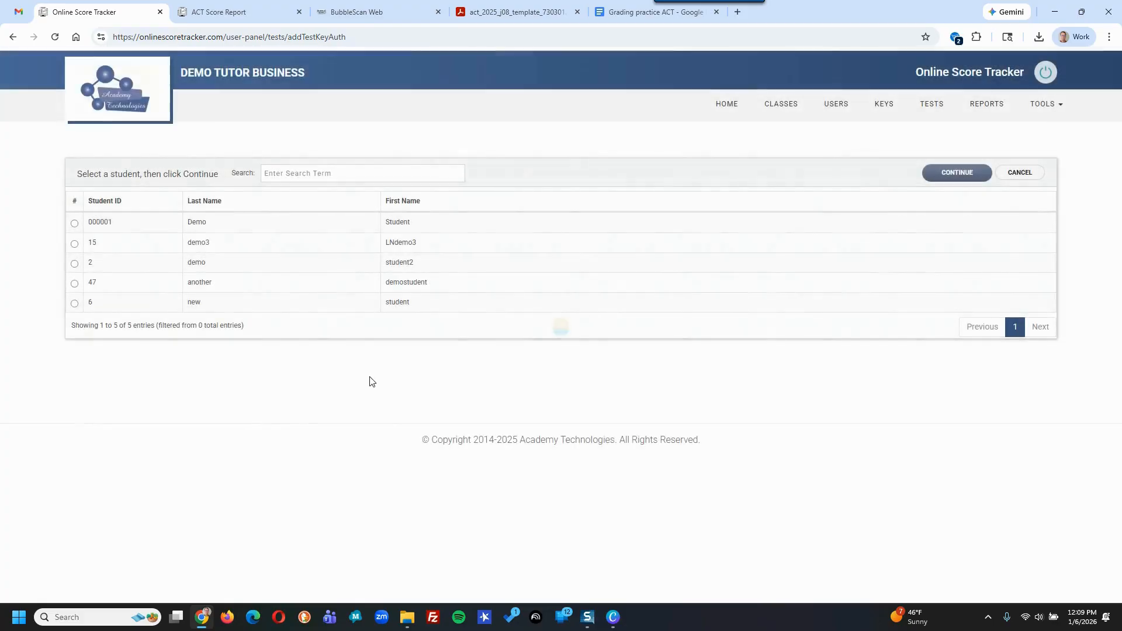
- Choose the test taker and enter English answers 1–20 as AFAFAFAFAFAFAFAFAFAF
{"action": "left_click", "coordinate": [74, 283]}
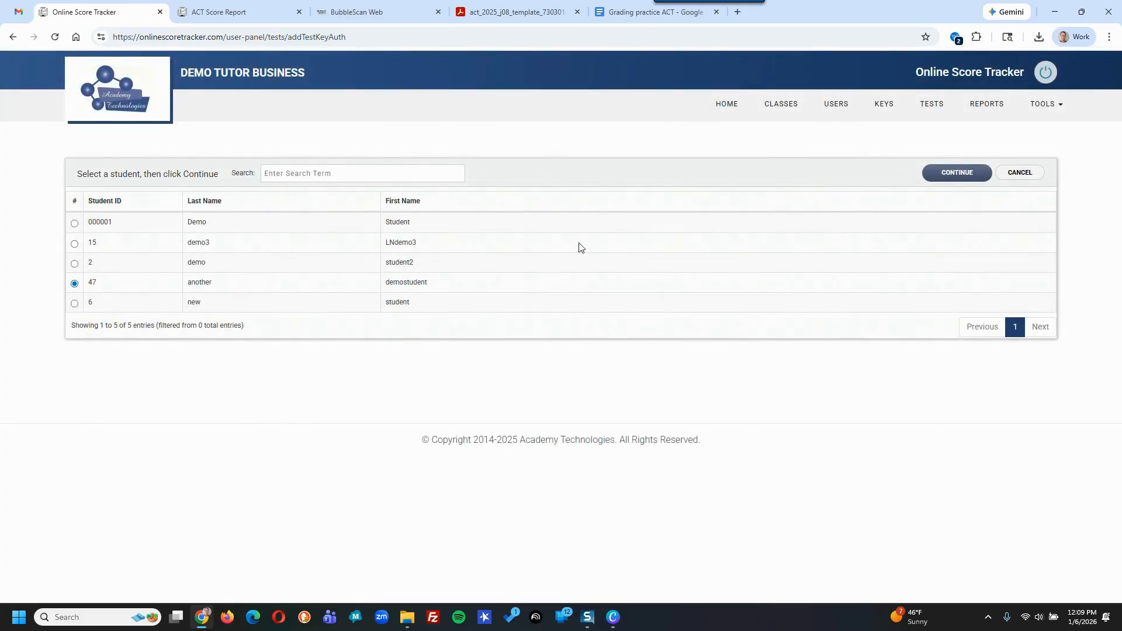
{"action": "left_click", "coordinate": [963, 177]}
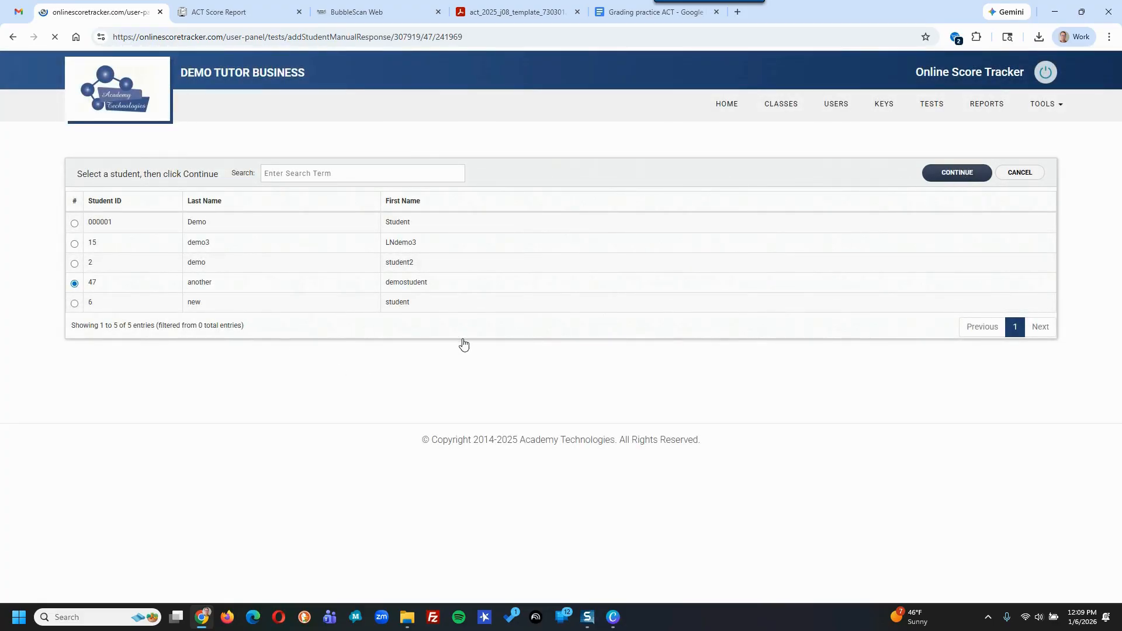
{"action": "left_click", "coordinate": [128, 321]}
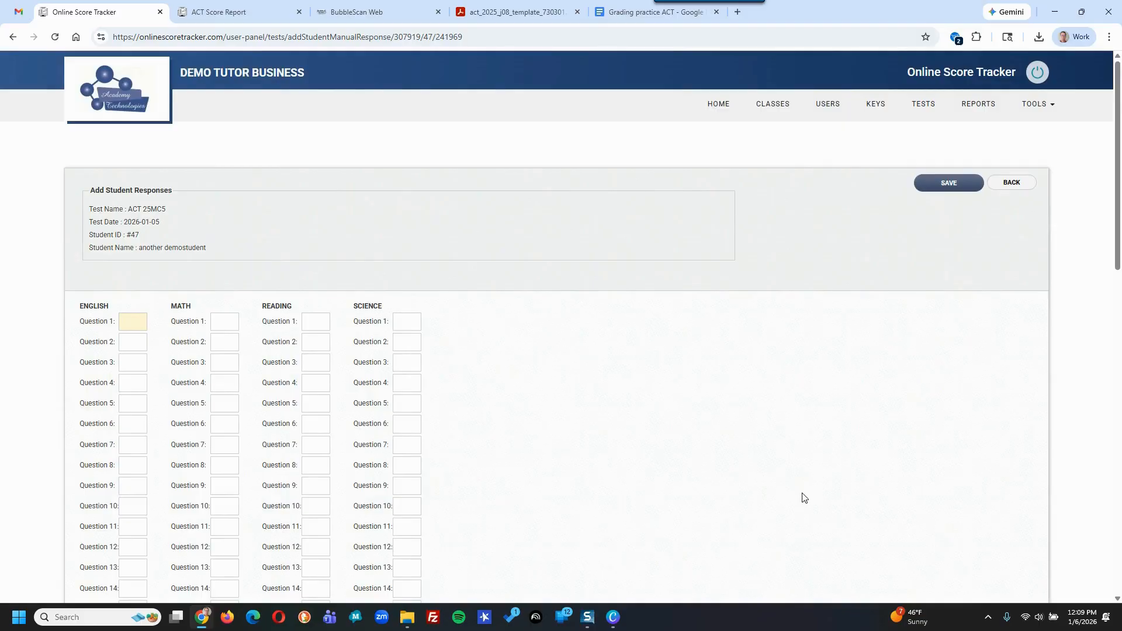
{"action": "type", "text": "A"}
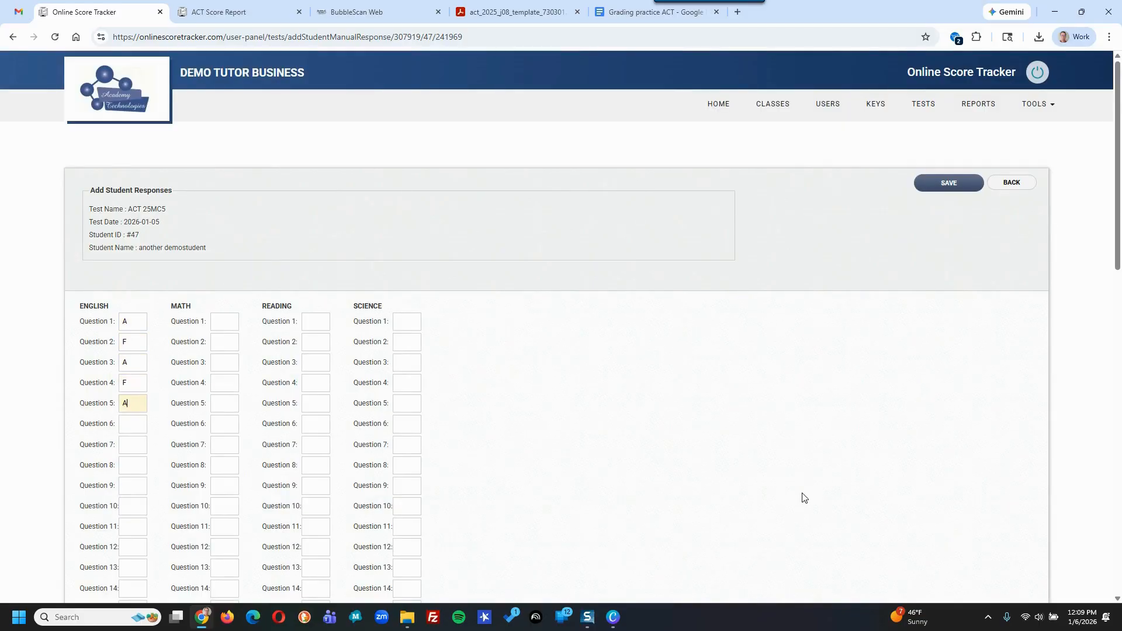
{"action": "type", "text": "FAFAFAFAFAF"}
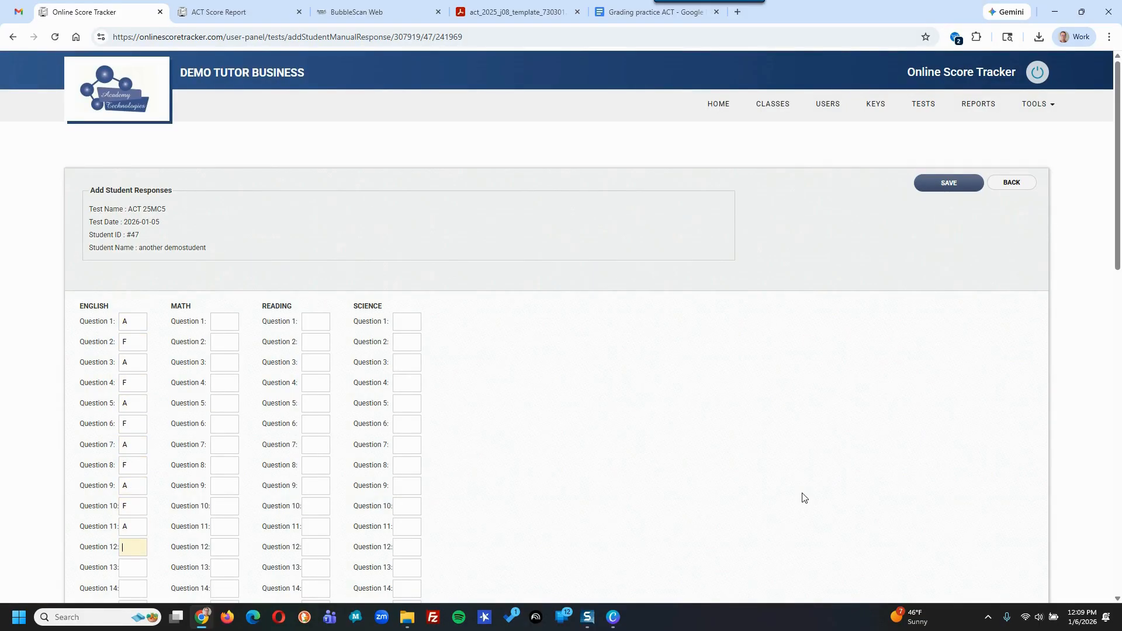
{"action": "type", "text": "AFAFAFAF"}
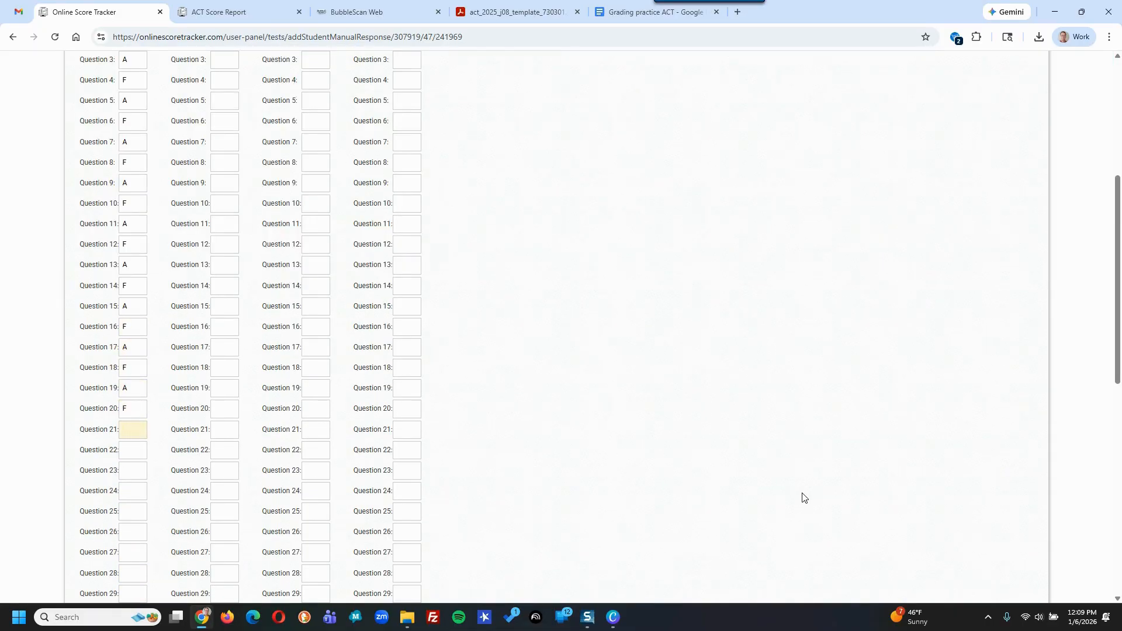
{"action": "scroll", "coordinate": [808, 476], "scroll_direction": "up", "scroll_amount": 5}
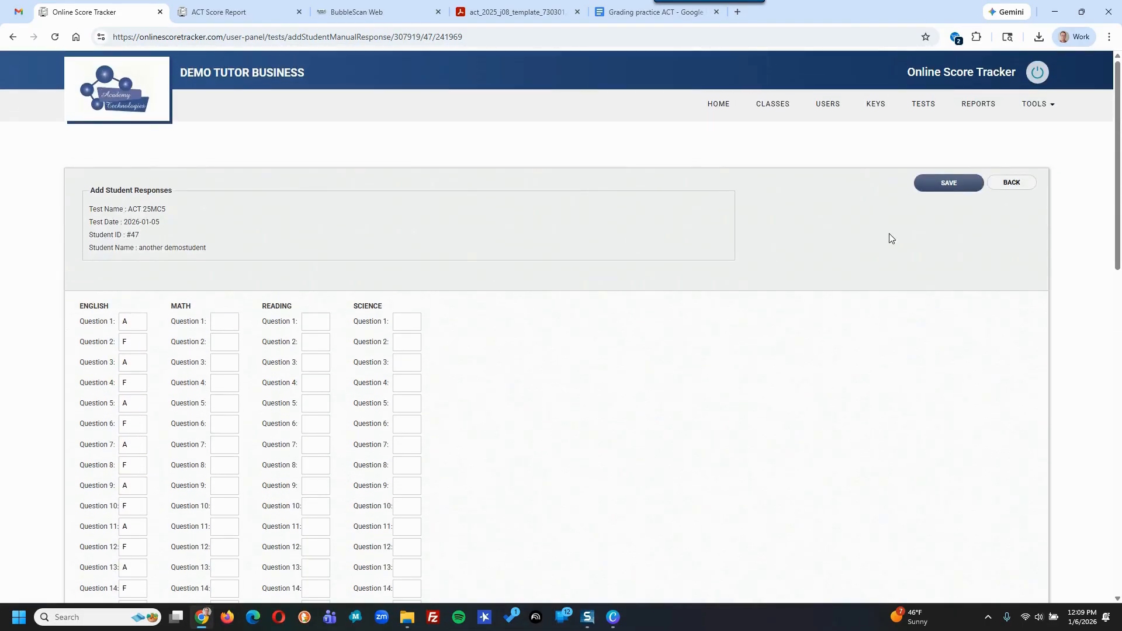
- Save ACT 25MC5's manual answers and review its score report showing composite 6
{"action": "left_click", "coordinate": [948, 185]}
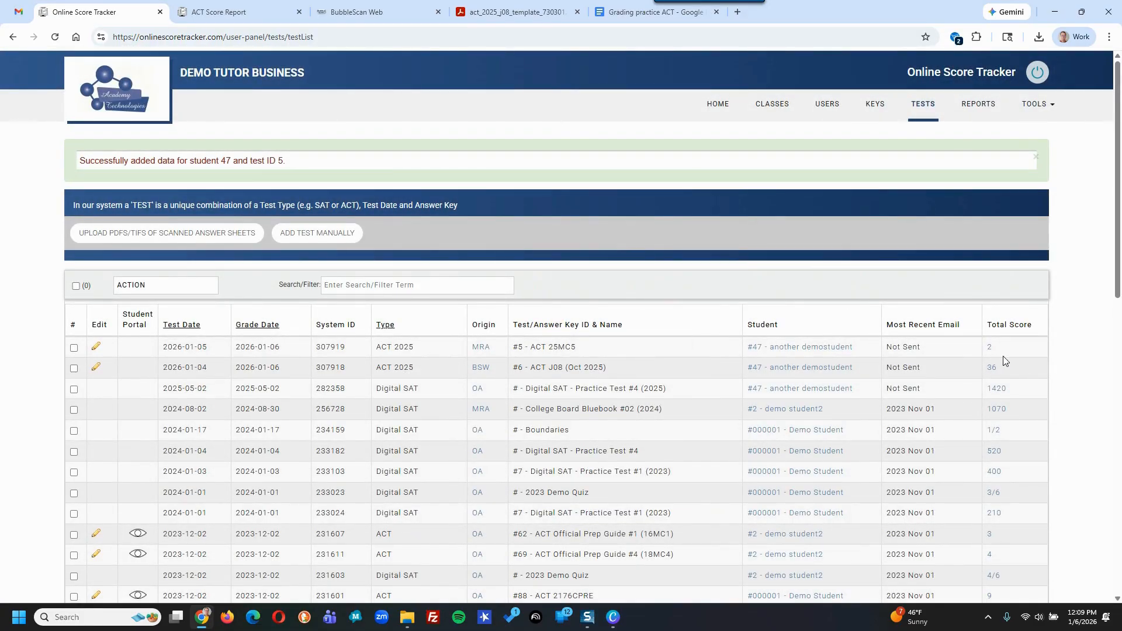
{"action": "left_click", "coordinate": [987, 349]}
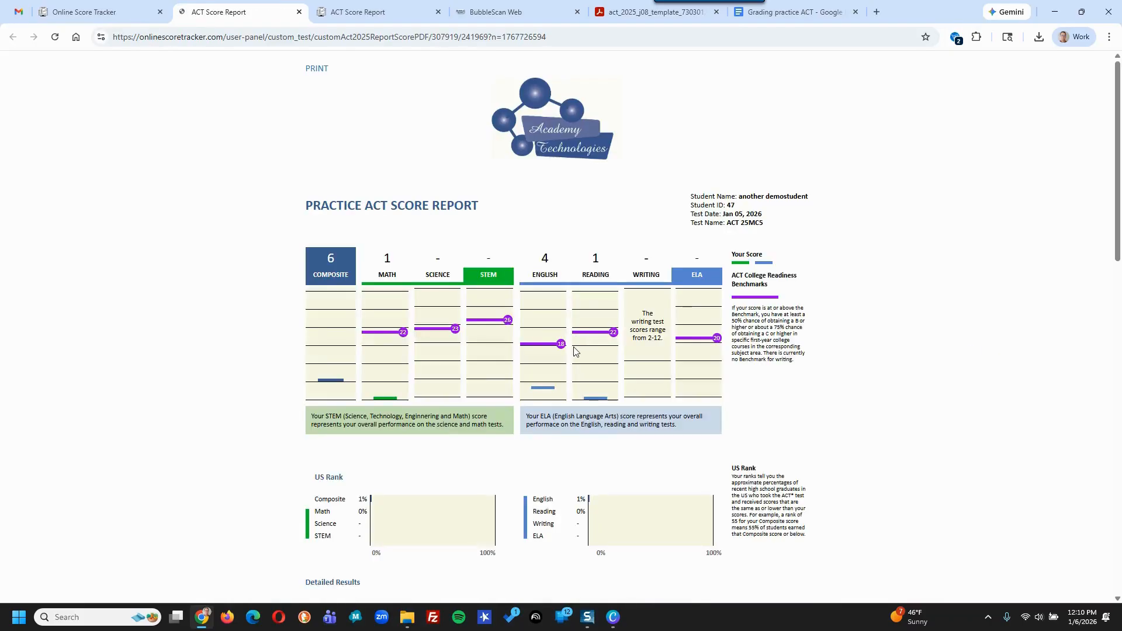
{"action": "scroll", "coordinate": [572, 361], "scroll_direction": "down", "scroll_amount": 15}
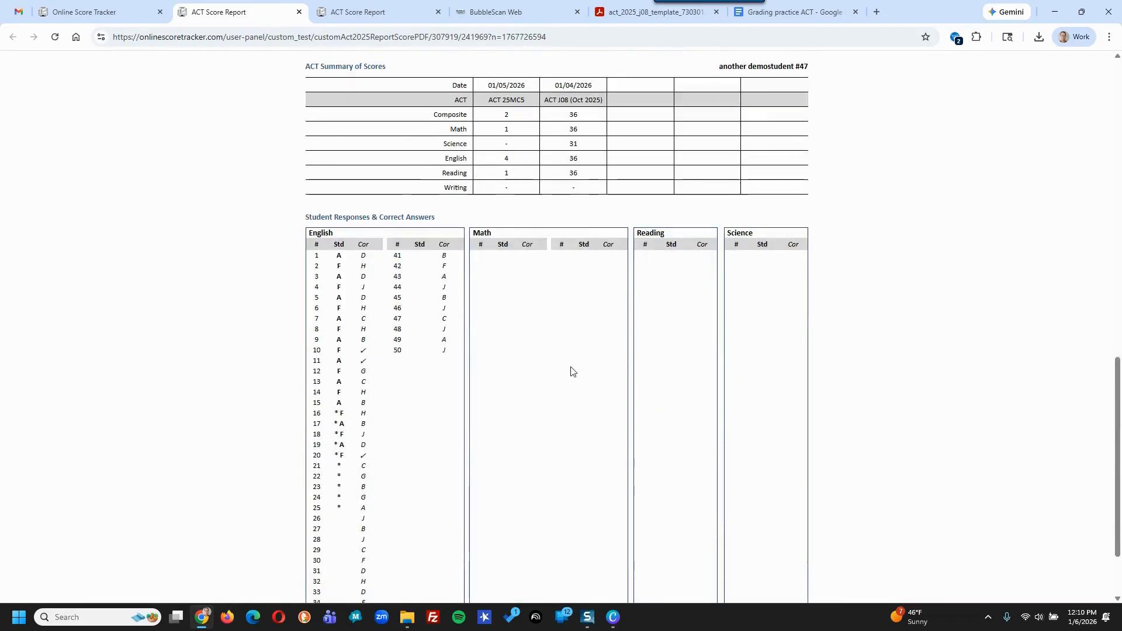
{"action": "scroll", "coordinate": [571, 370], "scroll_direction": "up", "scroll_amount": 15}
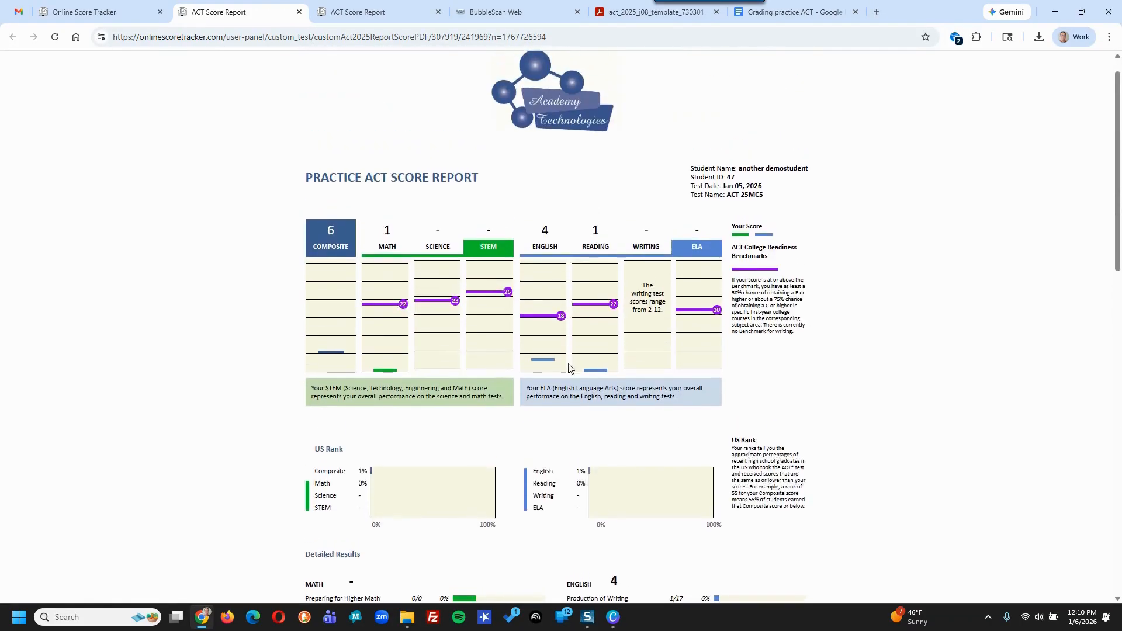
{"action": "left_click", "coordinate": [94, 13]}
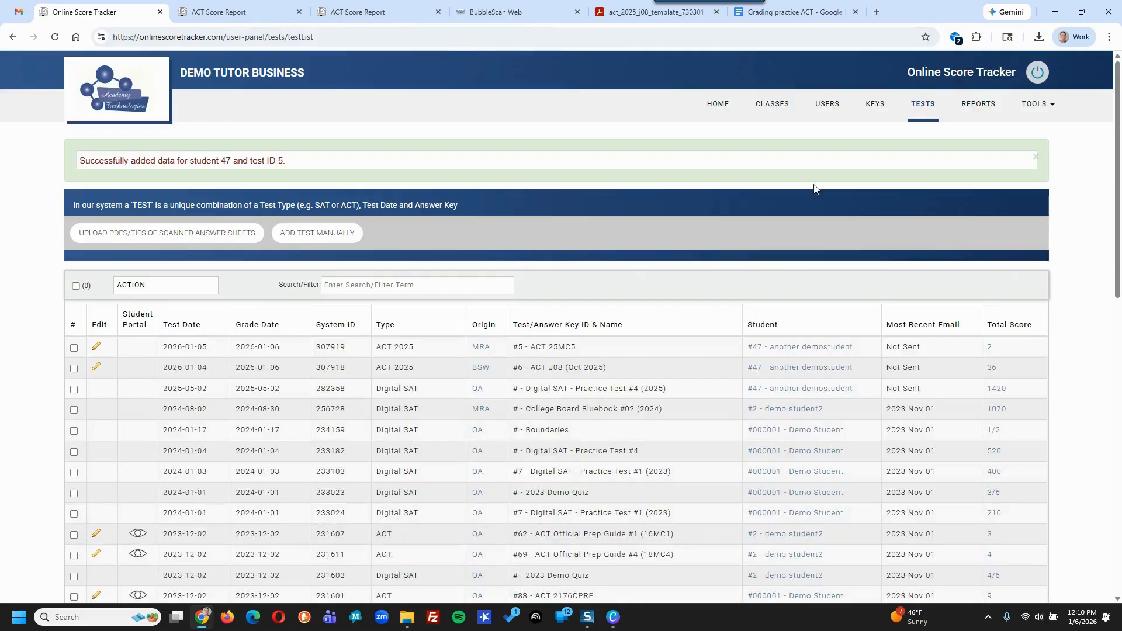
- Open the demo student's record, show their Online Tests, and begin adding another test
{"action": "left_click", "coordinate": [833, 110]}
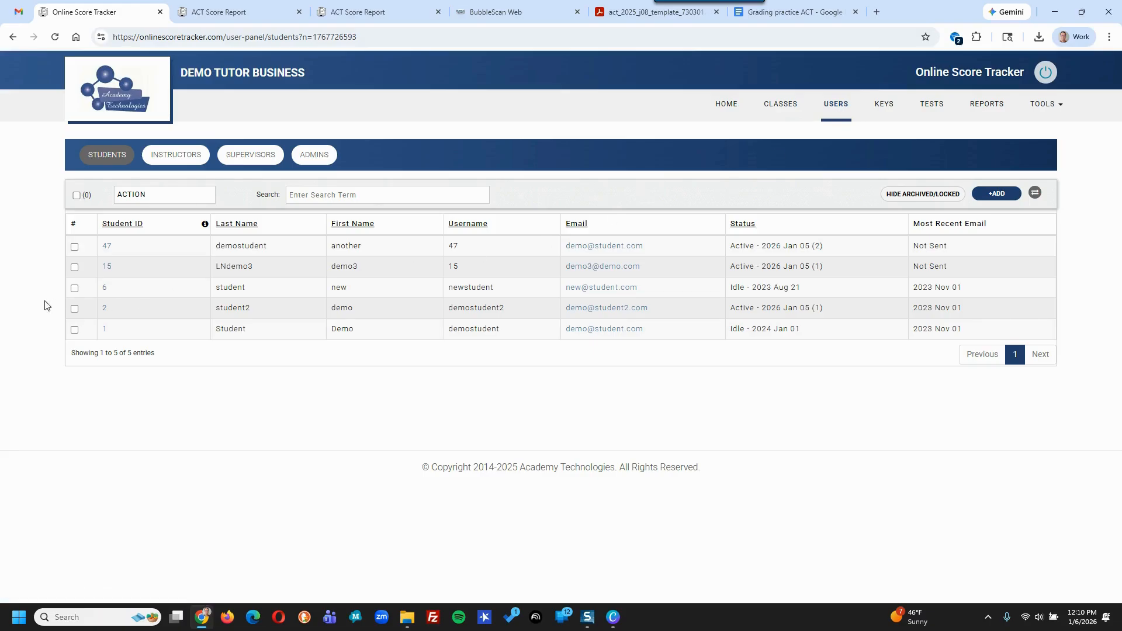
{"action": "left_click", "coordinate": [107, 251]}
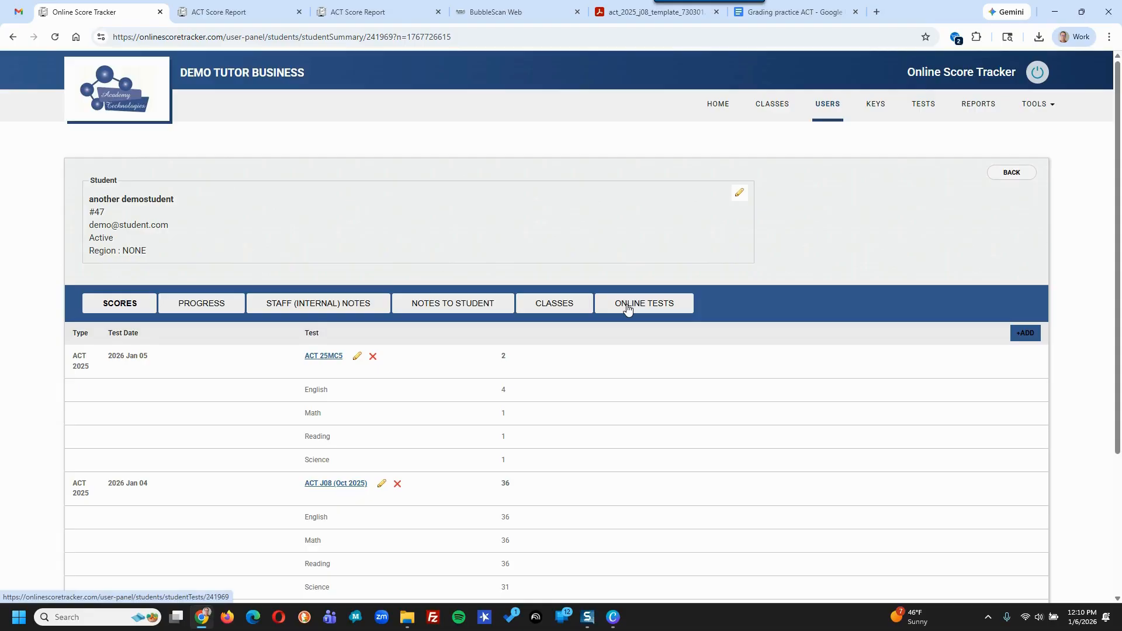
{"action": "left_click", "coordinate": [628, 308]}
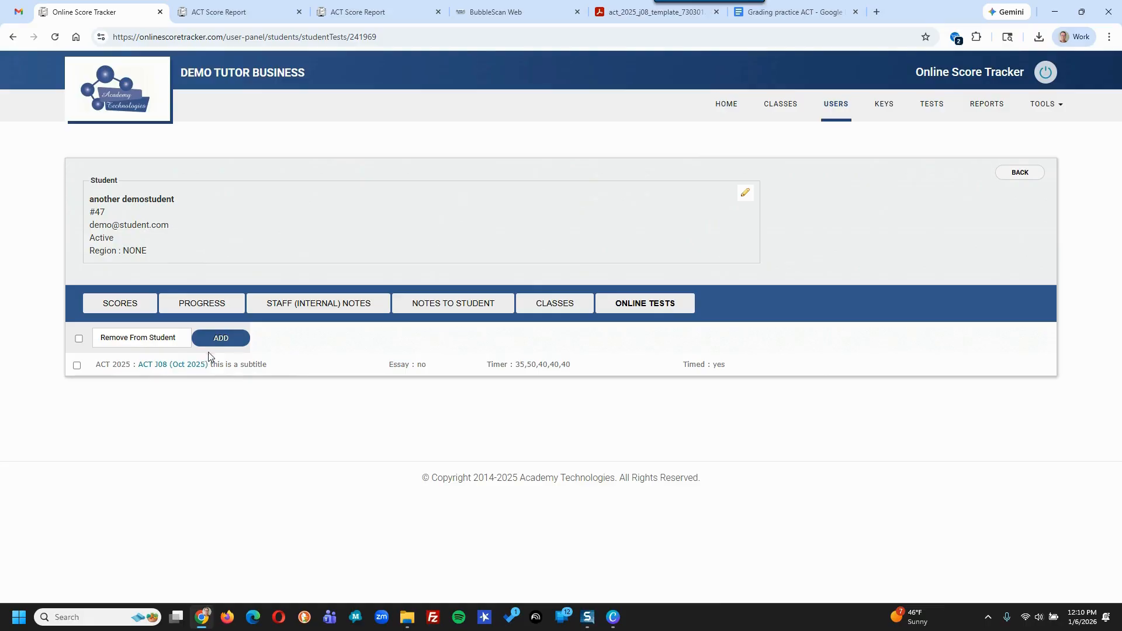
{"action": "left_click", "coordinate": [222, 339]}
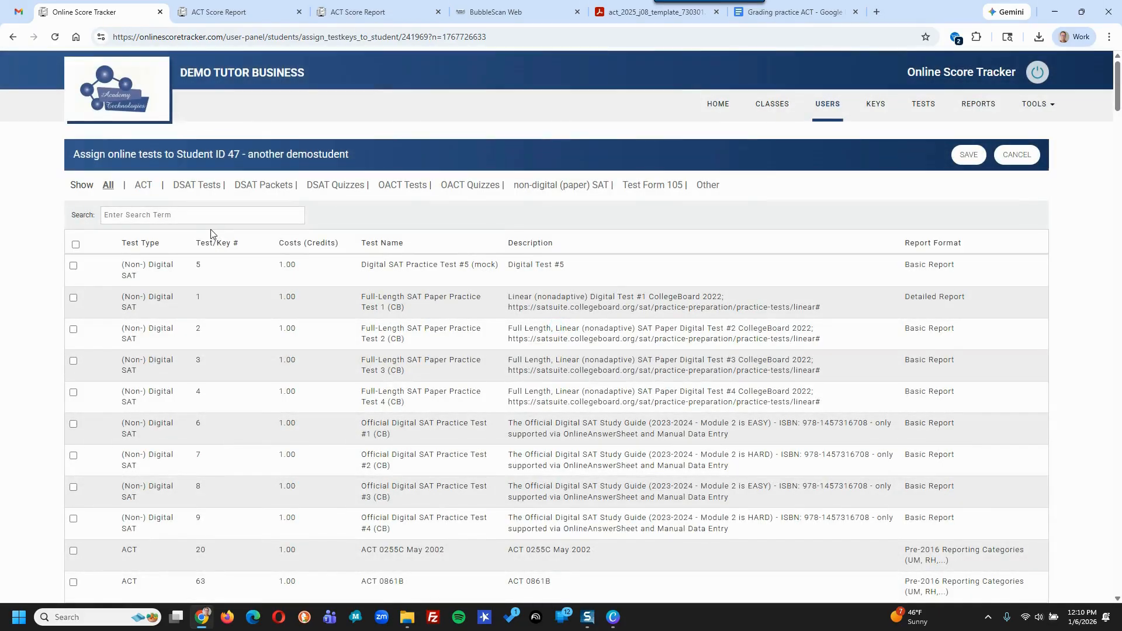
- Filter to ACT tests, check ACT 25MC3, and save the assignment
{"action": "left_click", "coordinate": [143, 185]}
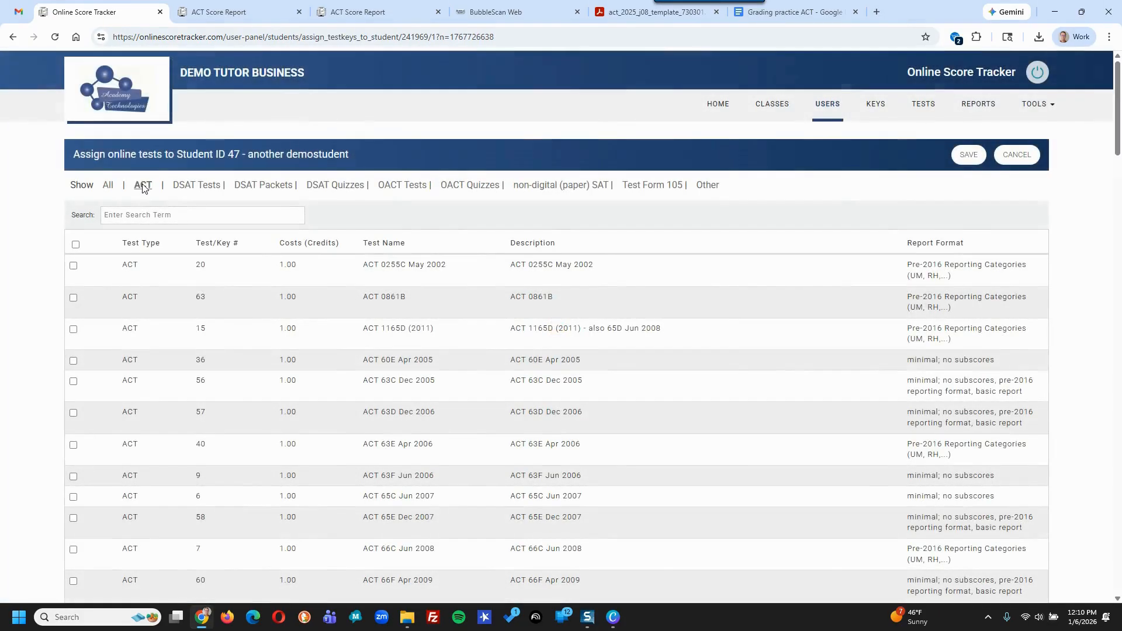
{"action": "scroll", "coordinate": [224, 333], "scroll_direction": "down", "scroll_amount": 20}
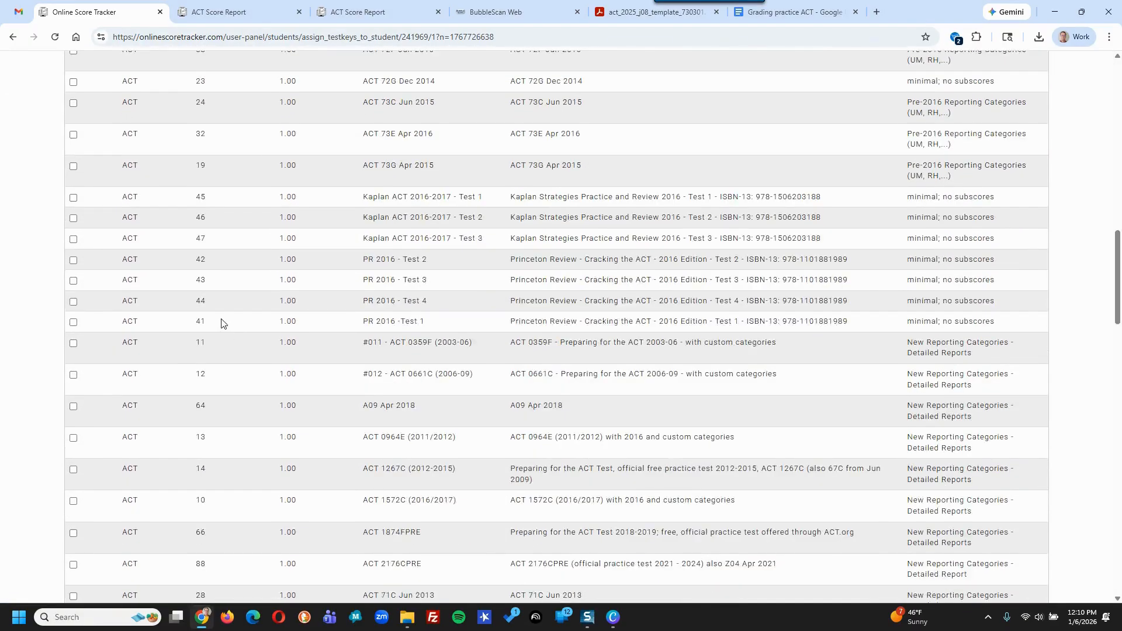
{"action": "scroll", "coordinate": [219, 327], "scroll_direction": "down", "scroll_amount": 15}
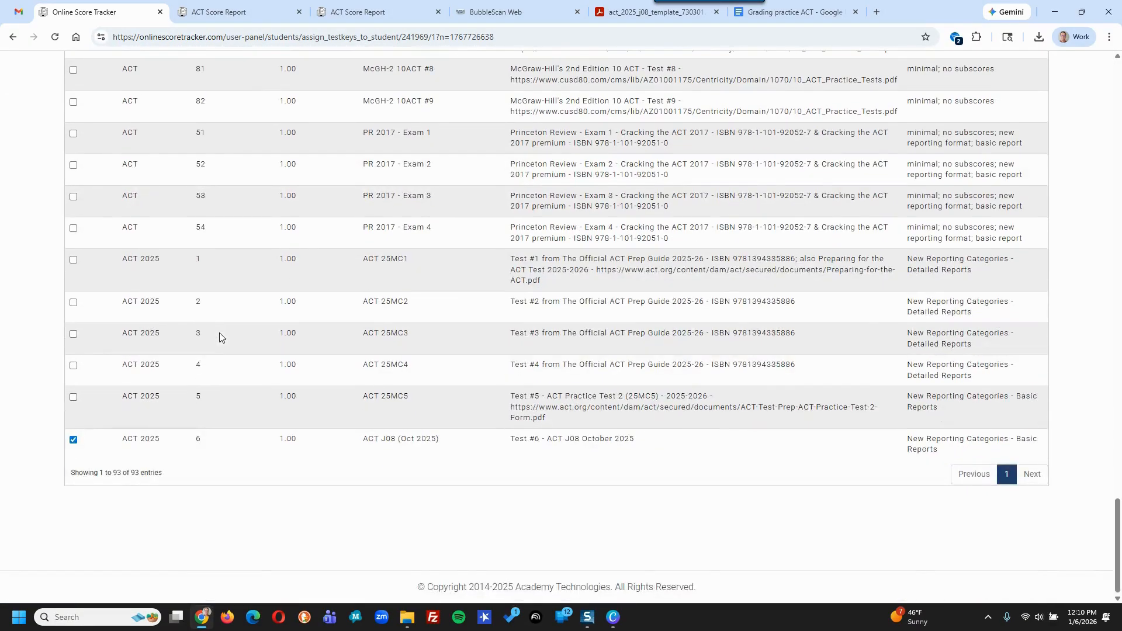
{"action": "left_click", "coordinate": [74, 334]}
{"action": "scroll", "coordinate": [651, 320], "scroll_direction": "up", "scroll_amount": 20}
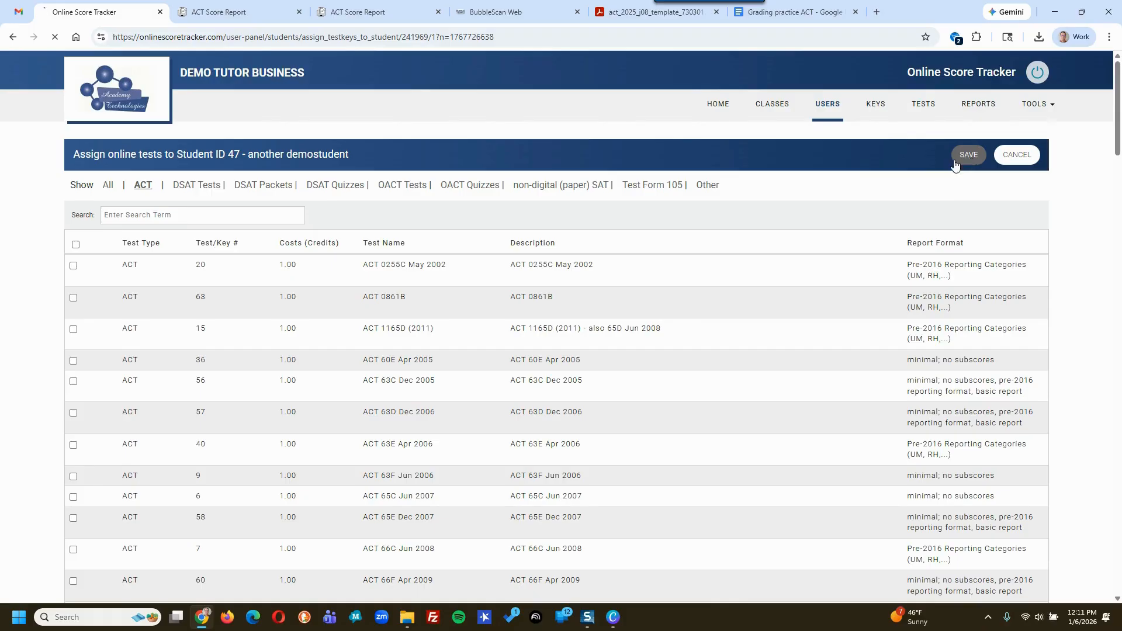
{"action": "left_click", "coordinate": [968, 155]}
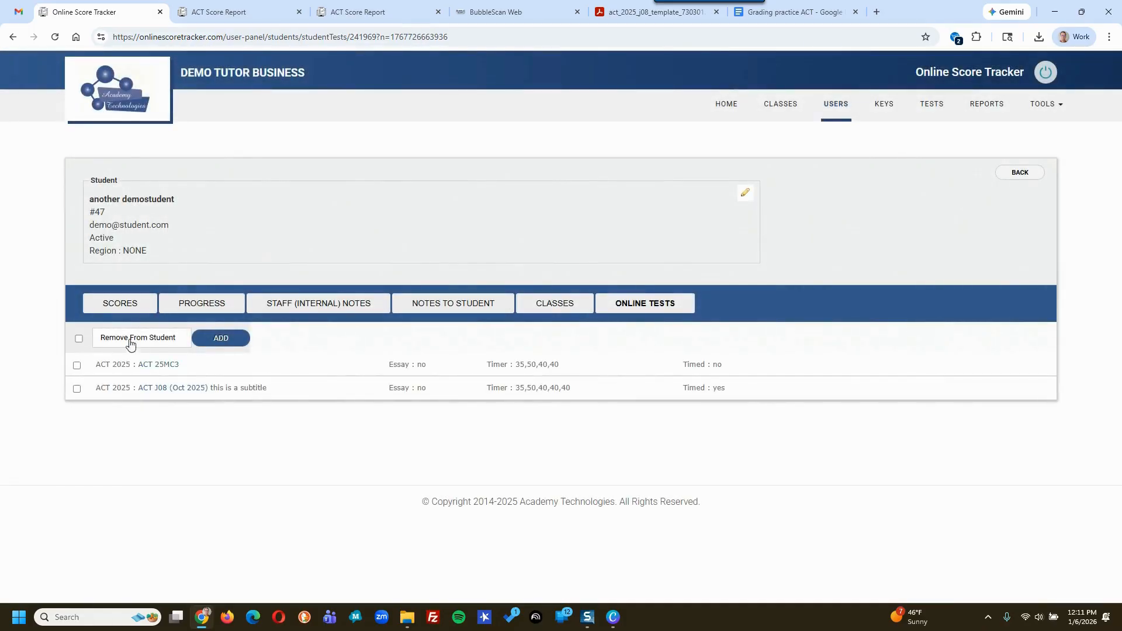
- Give ACT 25MC3 subtitle 'take by 1/8/2026', timed sections that lock at expiry, and no audio
{"action": "left_click", "coordinate": [158, 367]}
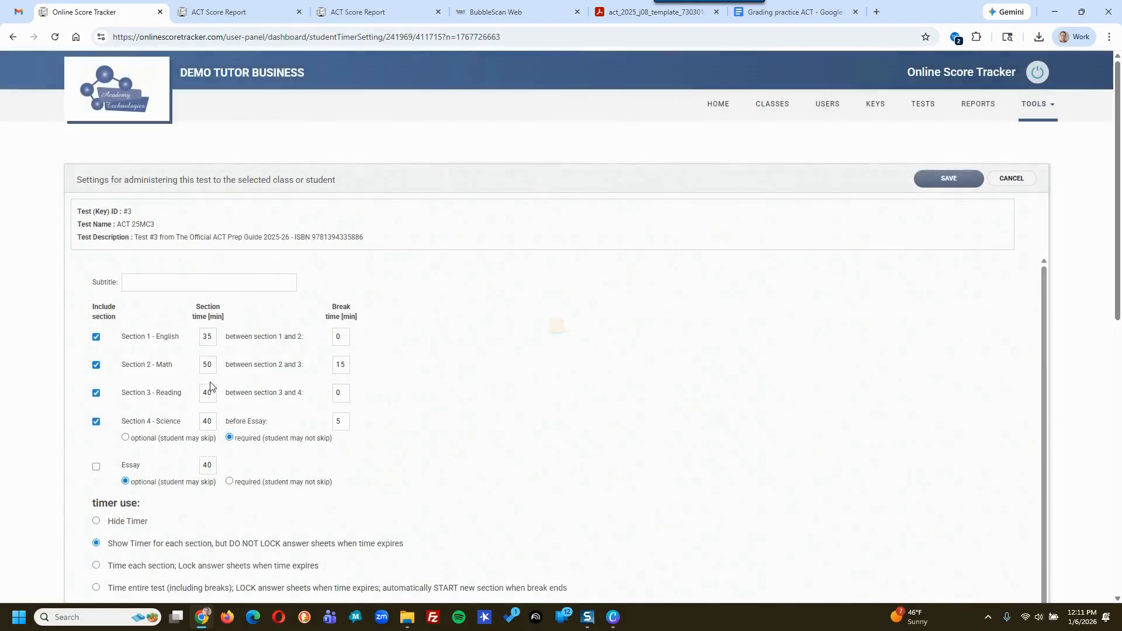
{"action": "left_click", "coordinate": [135, 281]}
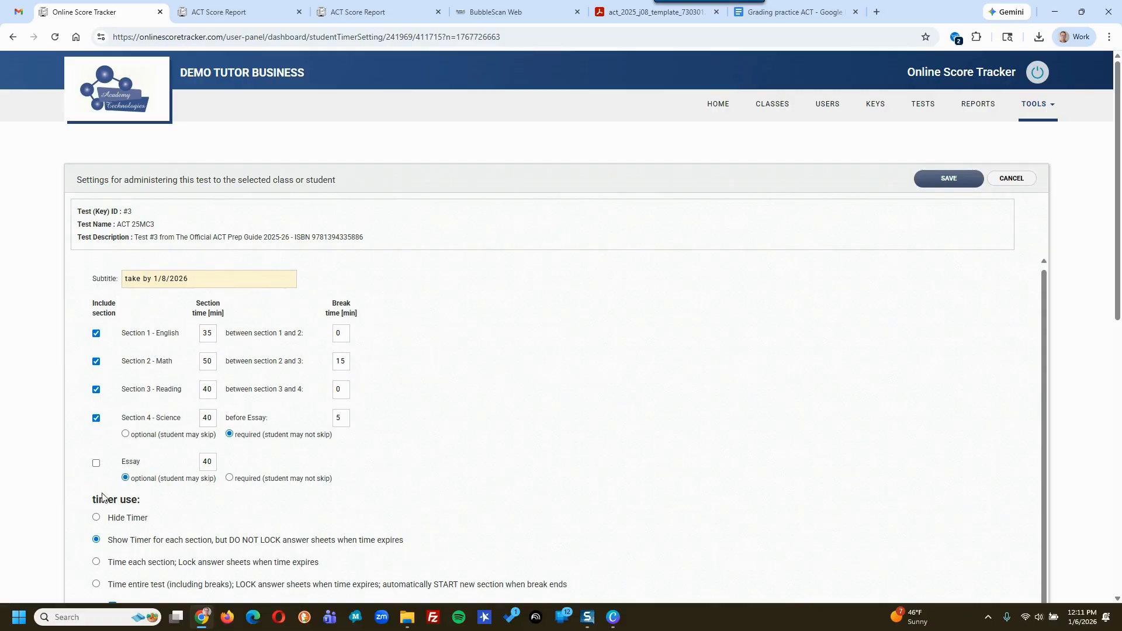
{"action": "scroll", "coordinate": [102, 502], "scroll_direction": "down", "scroll_amount": 1}
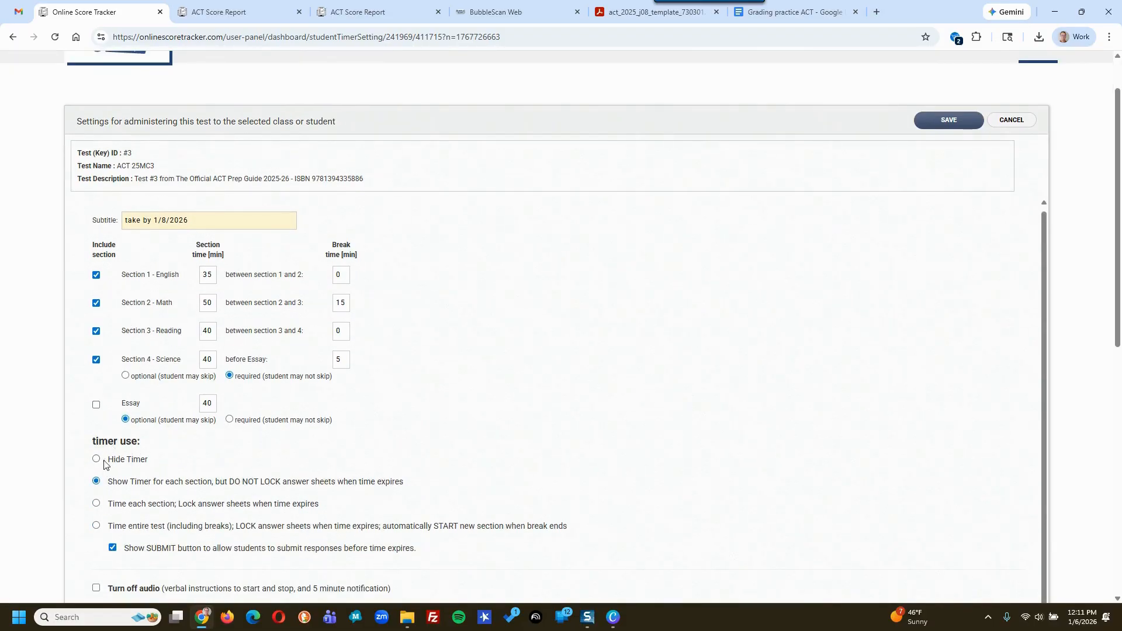
{"action": "scroll", "coordinate": [108, 470], "scroll_direction": "down", "scroll_amount": 1}
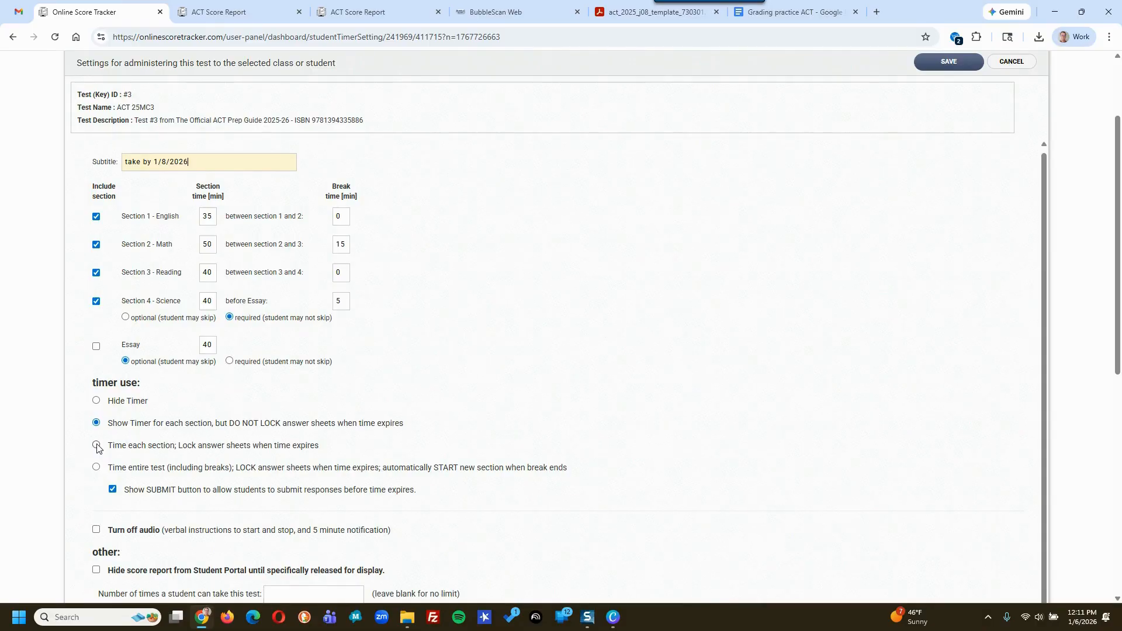
{"action": "left_click", "coordinate": [96, 445]}
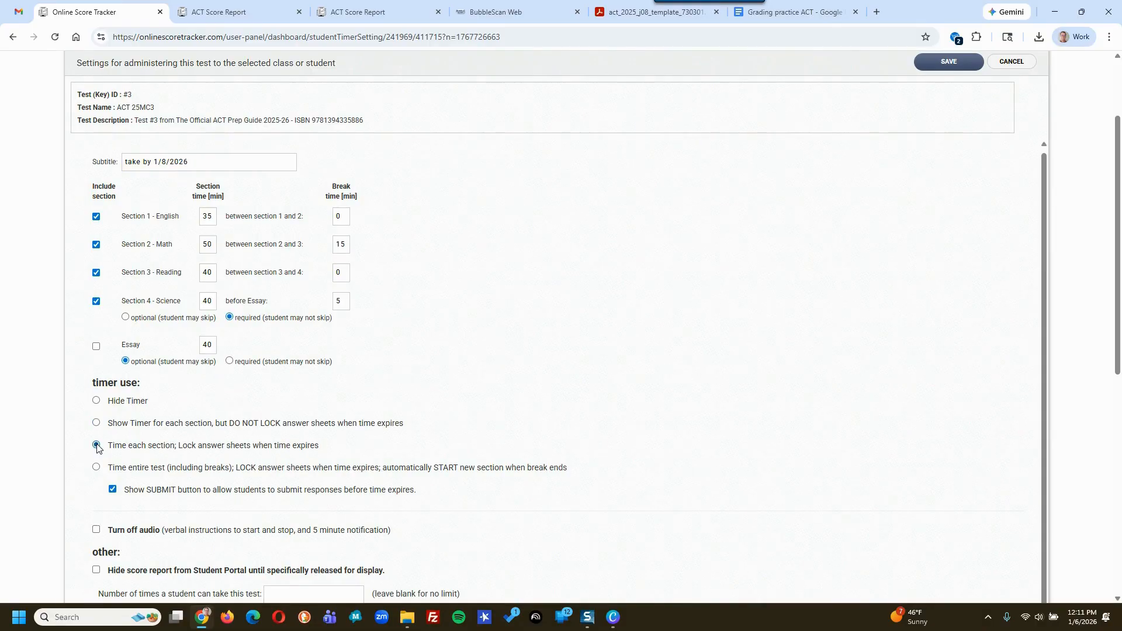
{"action": "left_click", "coordinate": [97, 530]}
{"action": "scroll", "coordinate": [671, 329], "scroll_direction": "up", "scroll_amount": 1}
{"action": "scroll", "coordinate": [865, 159], "scroll_direction": "up", "scroll_amount": 2}
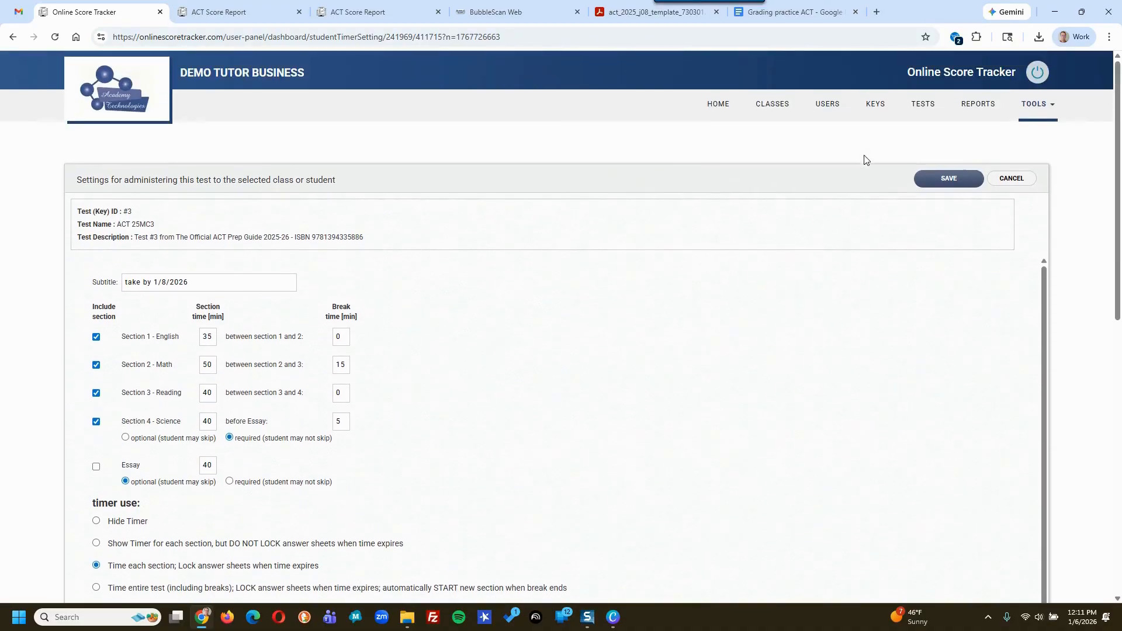
{"action": "left_click", "coordinate": [950, 179]}
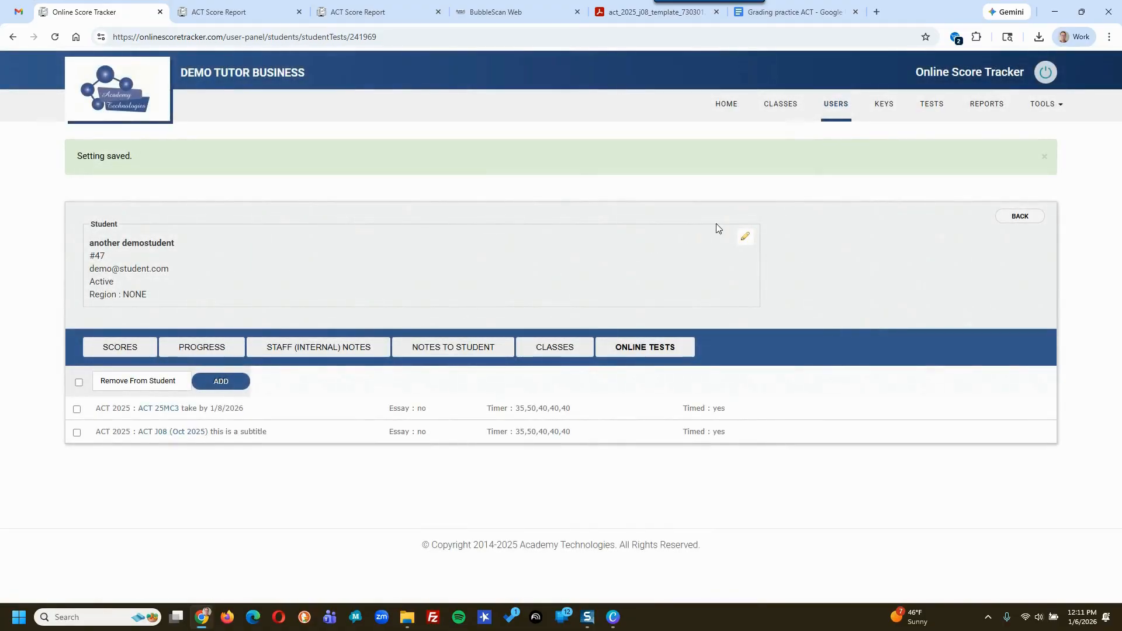
- Log out of the tutor account and sign in with the student's saved login
{"action": "left_click", "coordinate": [1046, 72]}
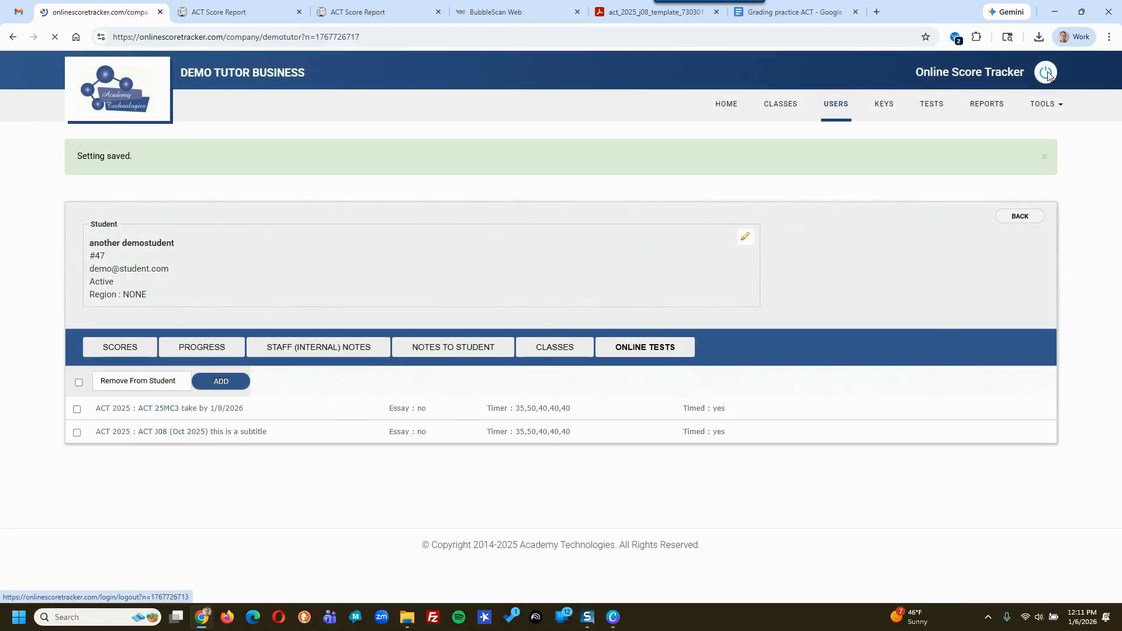
{"action": "double_click", "coordinate": [541, 245]}
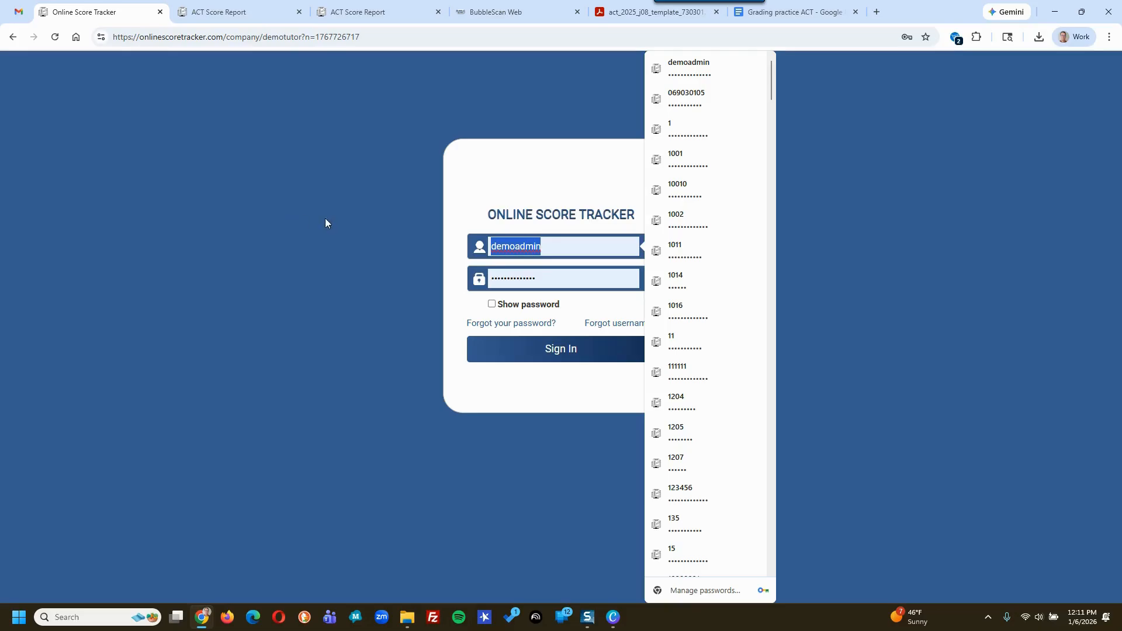
{"action": "type", "text": "47"}
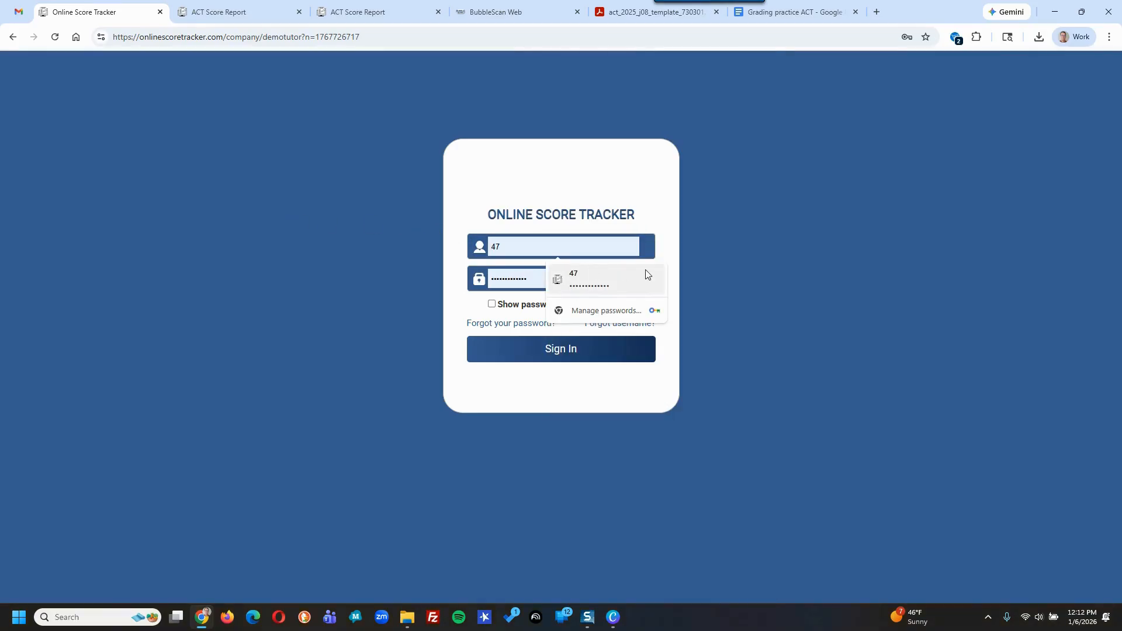
{"action": "left_click", "coordinate": [602, 278]}
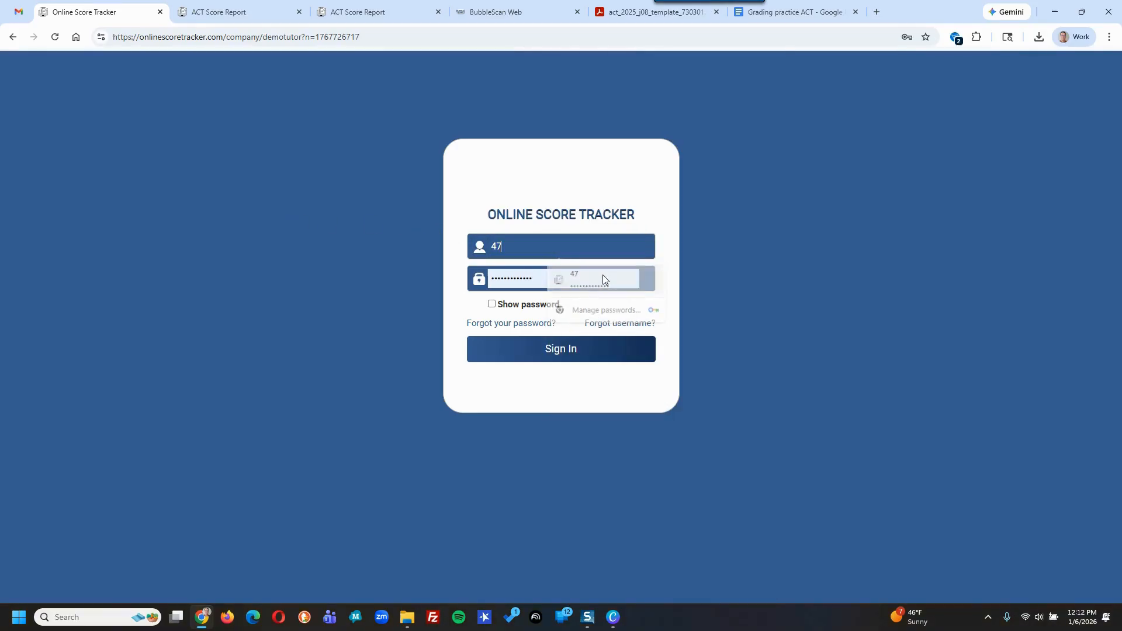
{"action": "left_click", "coordinate": [554, 352]}
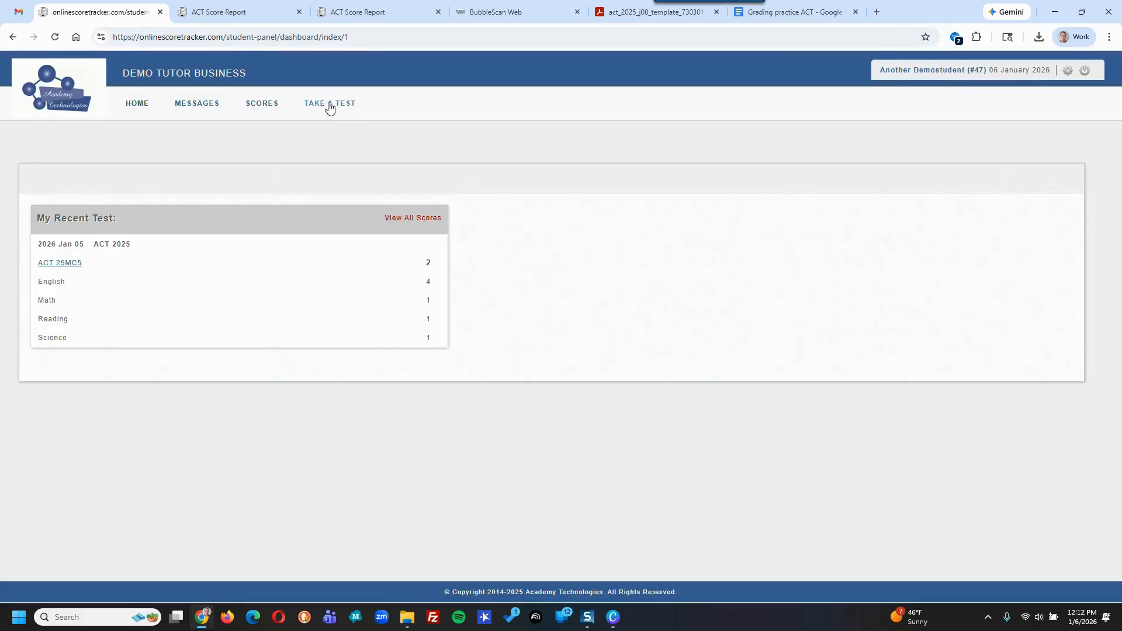
- Start ACT 25MC3 from Take a Test, answering with on-screen buttons
{"action": "left_click", "coordinate": [328, 106]}
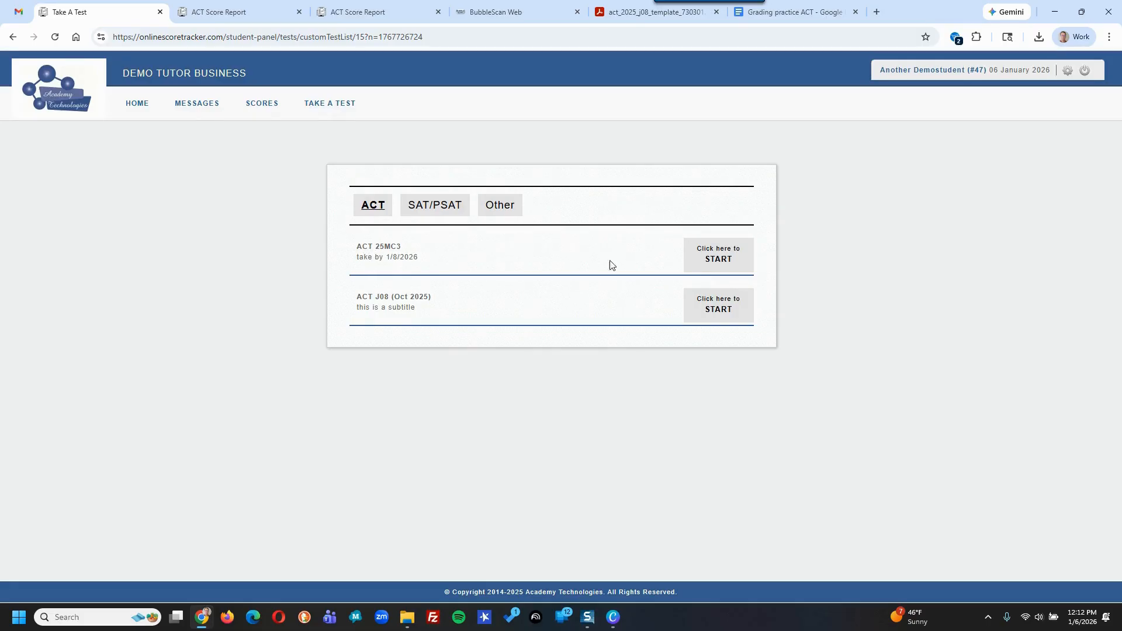
{"action": "left_click", "coordinate": [722, 259]}
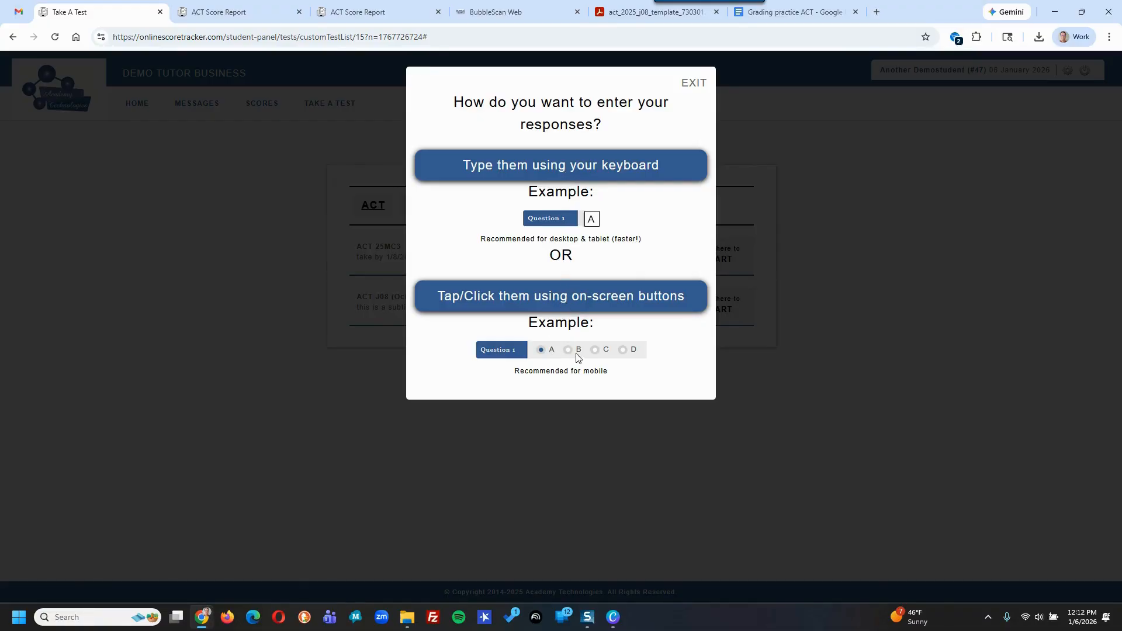
{"action": "left_click", "coordinate": [533, 296]}
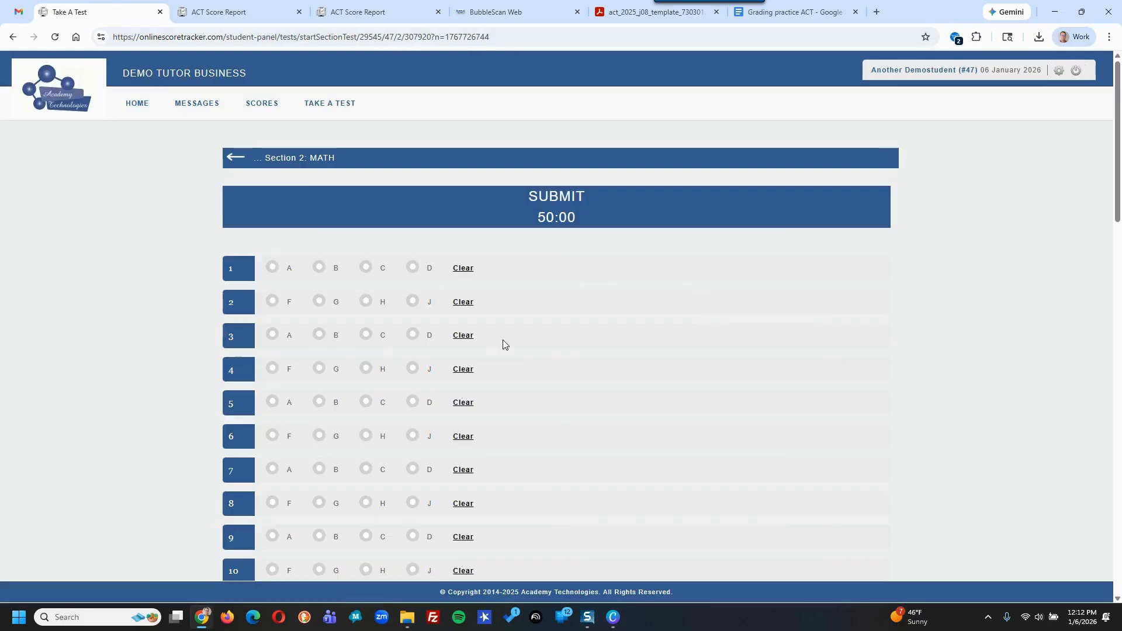
- Answer Math questions 1–9 (C, J, C, G, B, H, D, H, B), then submit and lock
{"action": "left_click", "coordinate": [366, 268]}
{"action": "left_click", "coordinate": [413, 302]}
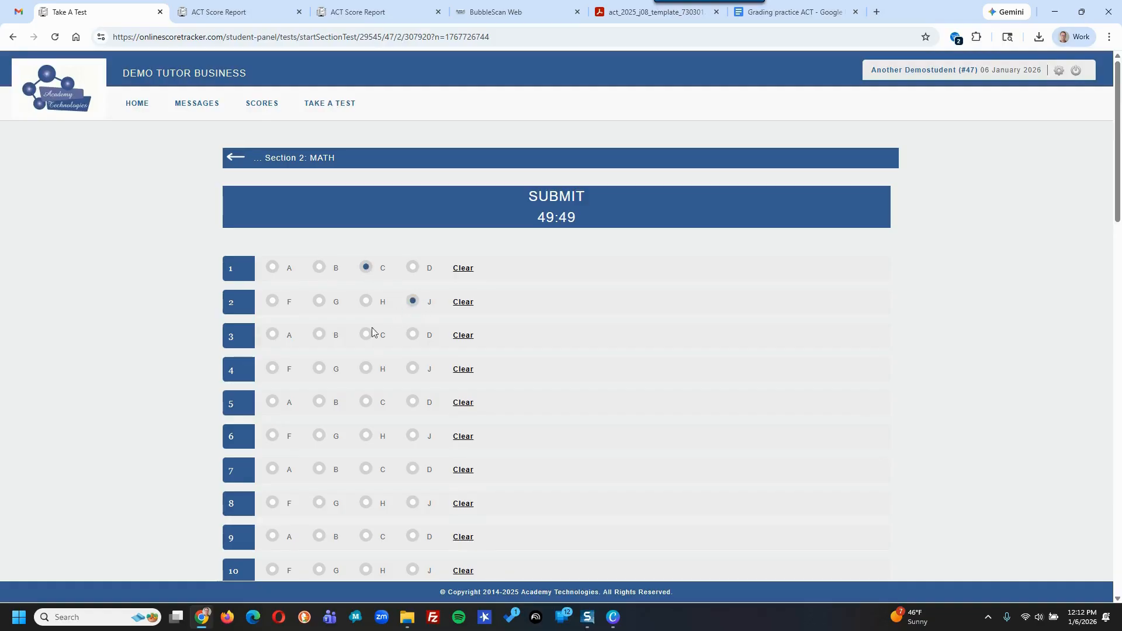
{"action": "left_click", "coordinate": [366, 335]}
{"action": "left_click", "coordinate": [318, 370]}
{"action": "left_click", "coordinate": [319, 402]}
{"action": "left_click", "coordinate": [365, 436]}
{"action": "left_click", "coordinate": [414, 469]}
{"action": "left_click", "coordinate": [366, 503]}
{"action": "left_click", "coordinate": [319, 537]}
{"action": "left_click", "coordinate": [543, 200]}
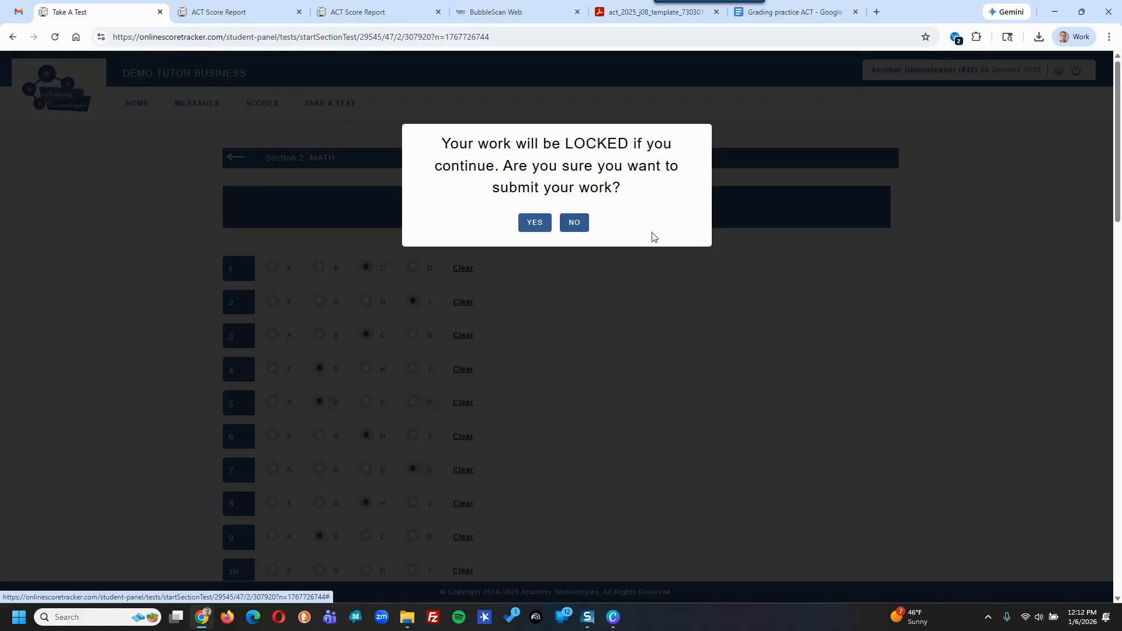
{"action": "left_click", "coordinate": [535, 223]}
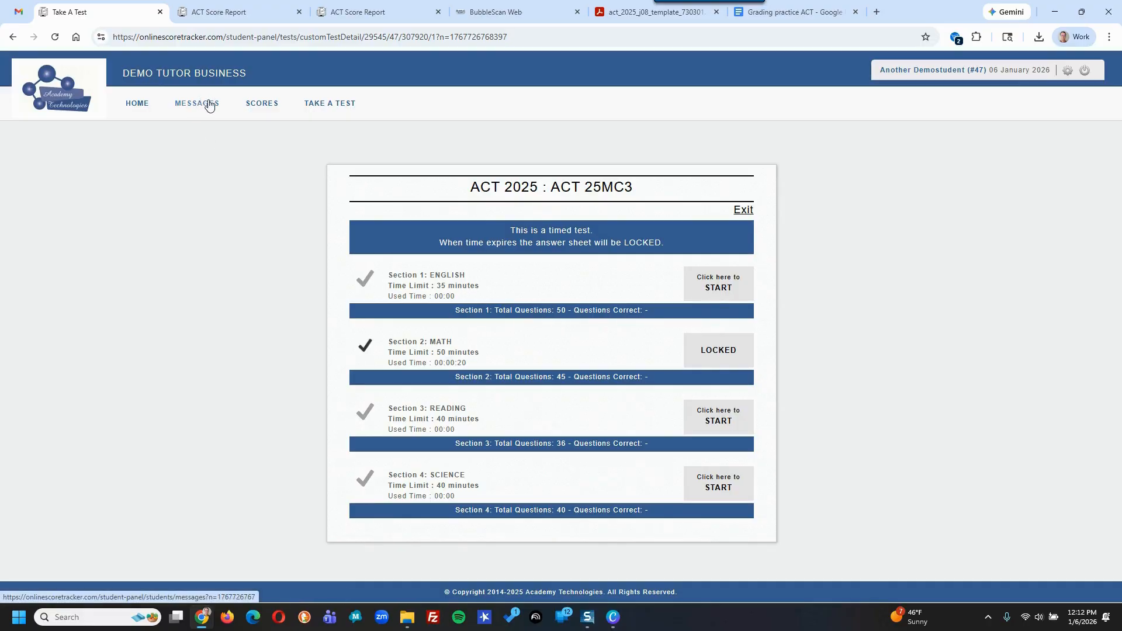
- Open the score history, select ACT 25MC3, and dismiss the still-grading notice
{"action": "left_click", "coordinate": [259, 104]}
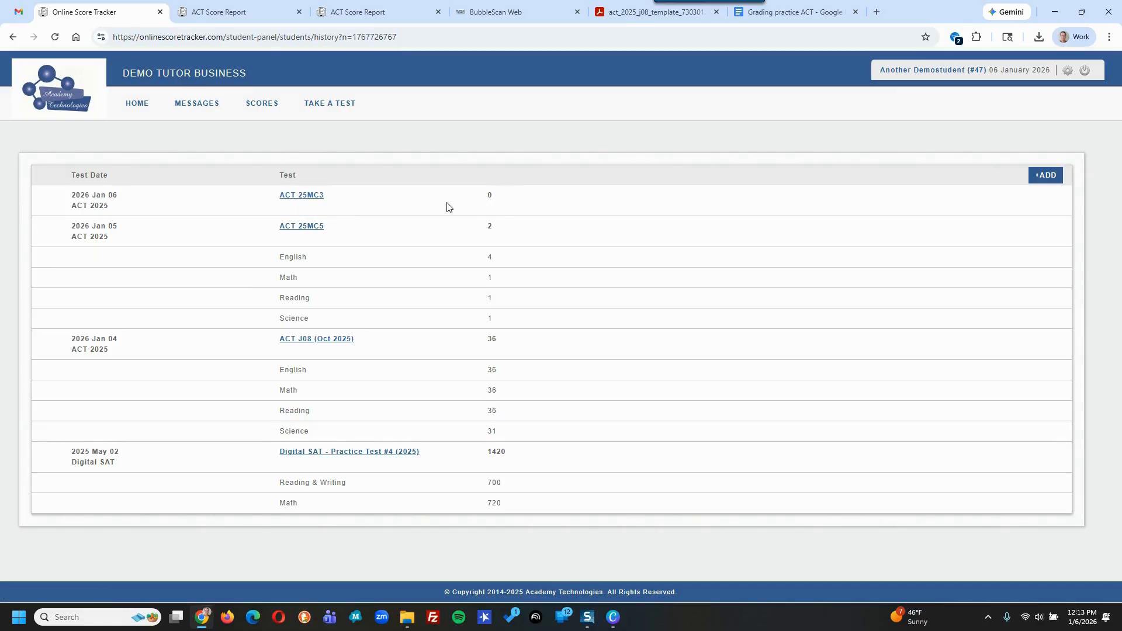
{"action": "left_click", "coordinate": [303, 196]}
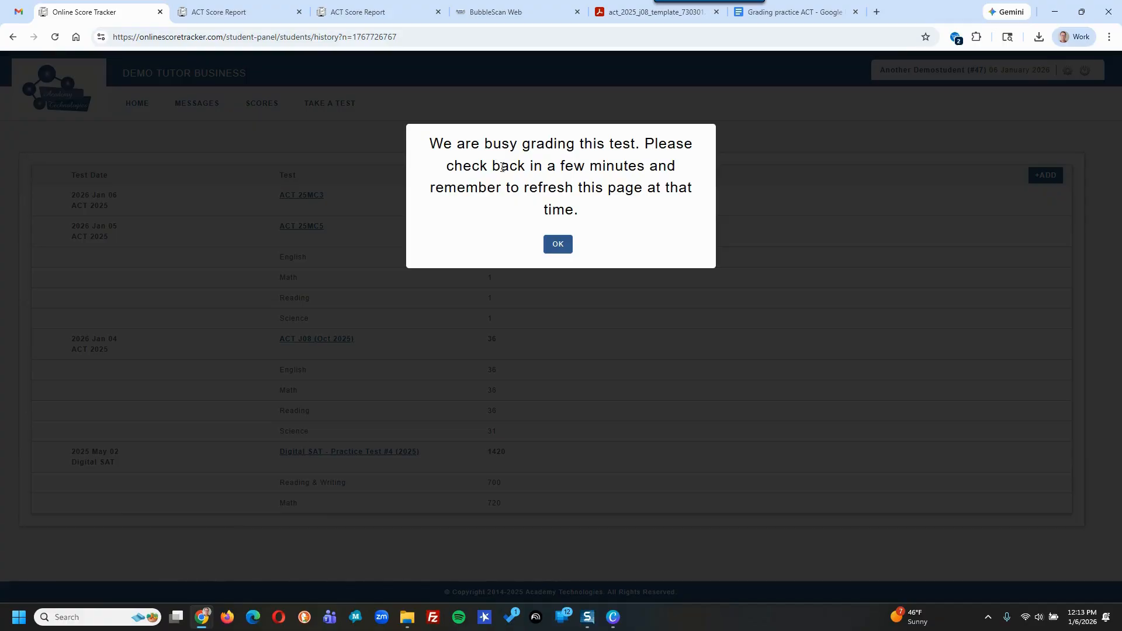
{"action": "left_click", "coordinate": [561, 244]}
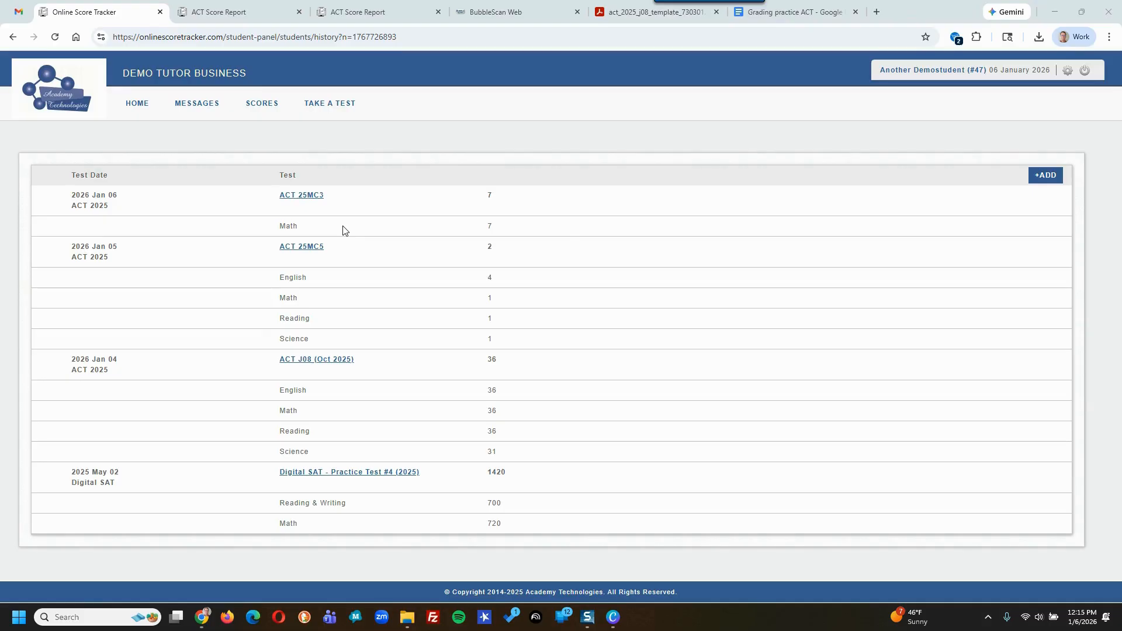
- Open the ACT 25MC3 report (composite 7, Math 7) and compare Math responses with correct answers
{"action": "left_click", "coordinate": [303, 196]}
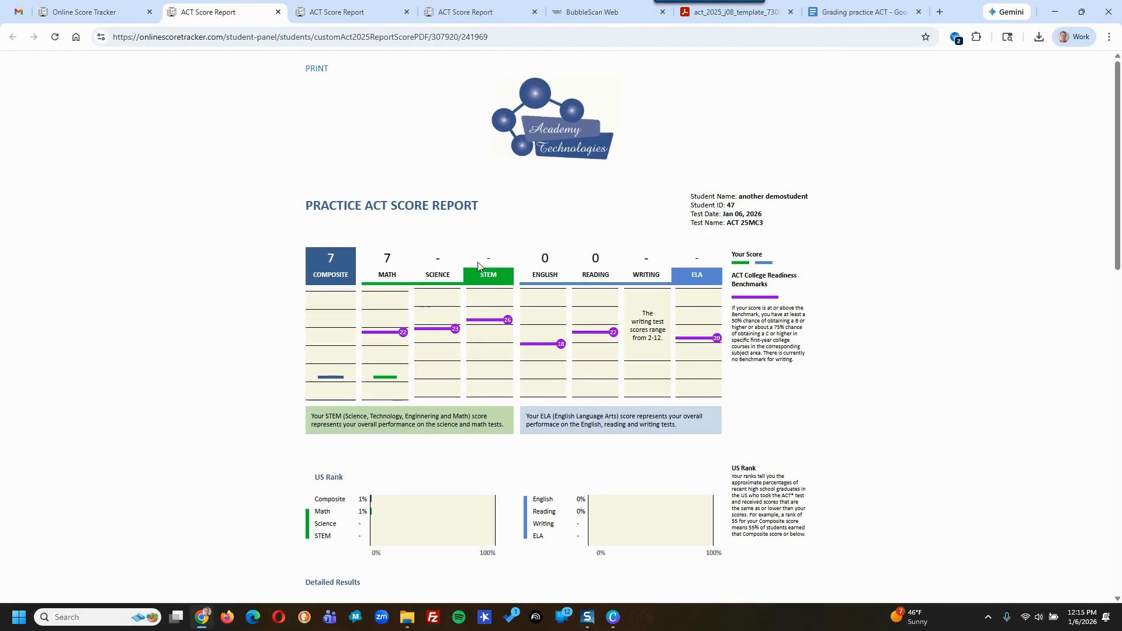
{"action": "scroll", "coordinate": [477, 267], "scroll_direction": "down", "scroll_amount": 15}
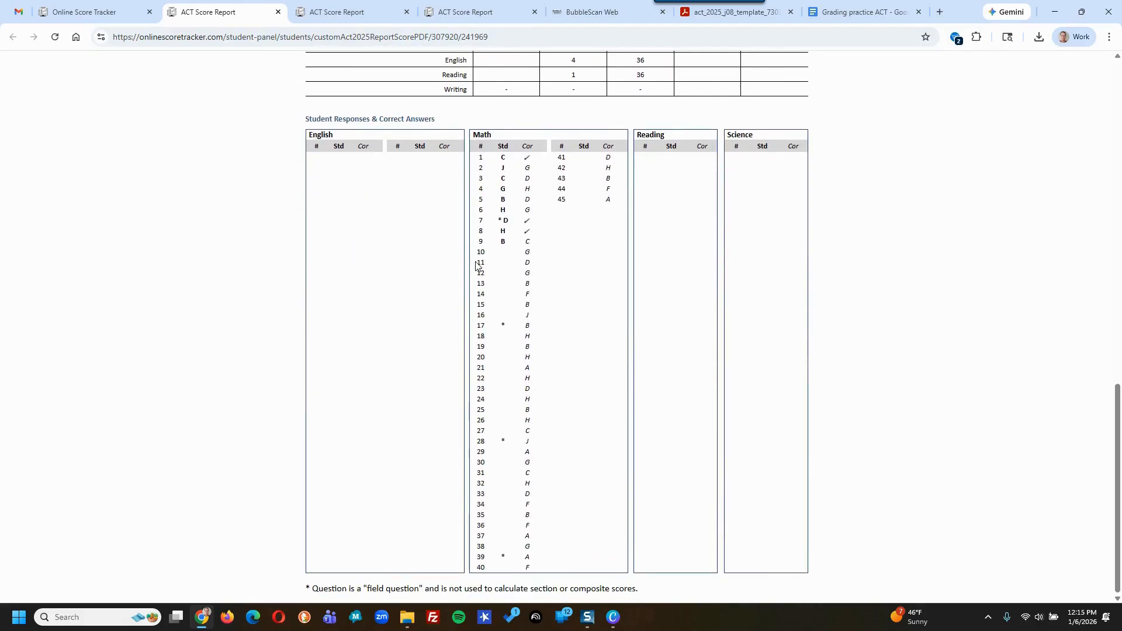
{"action": "scroll", "coordinate": [477, 266], "scroll_direction": "up", "scroll_amount": 5}
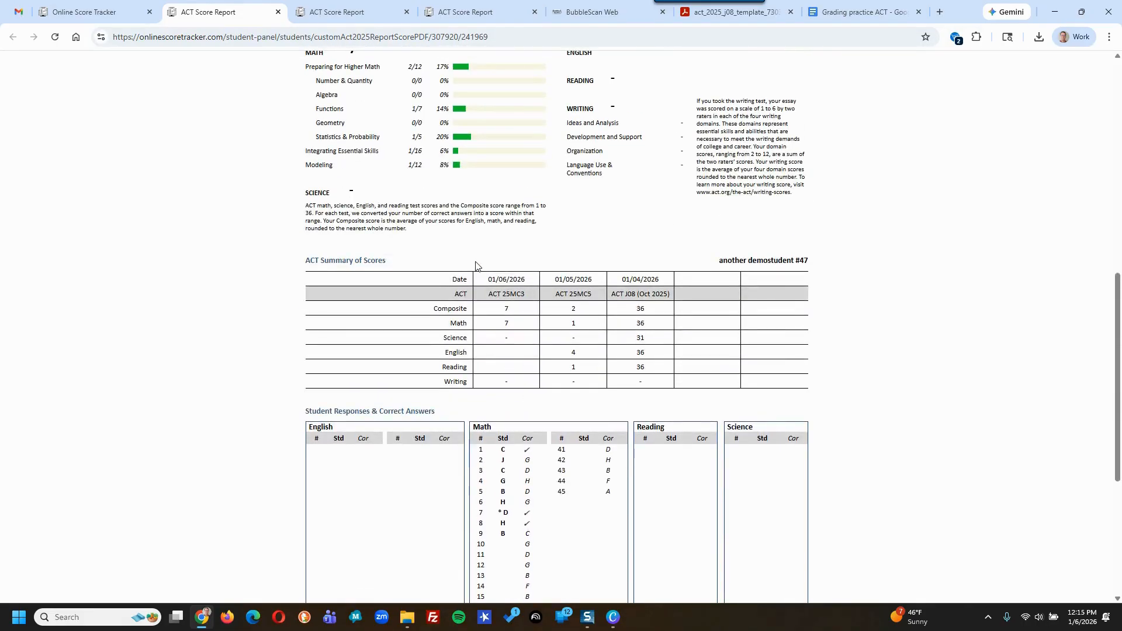
{"action": "scroll", "coordinate": [477, 266], "scroll_direction": "down", "scroll_amount": 4}
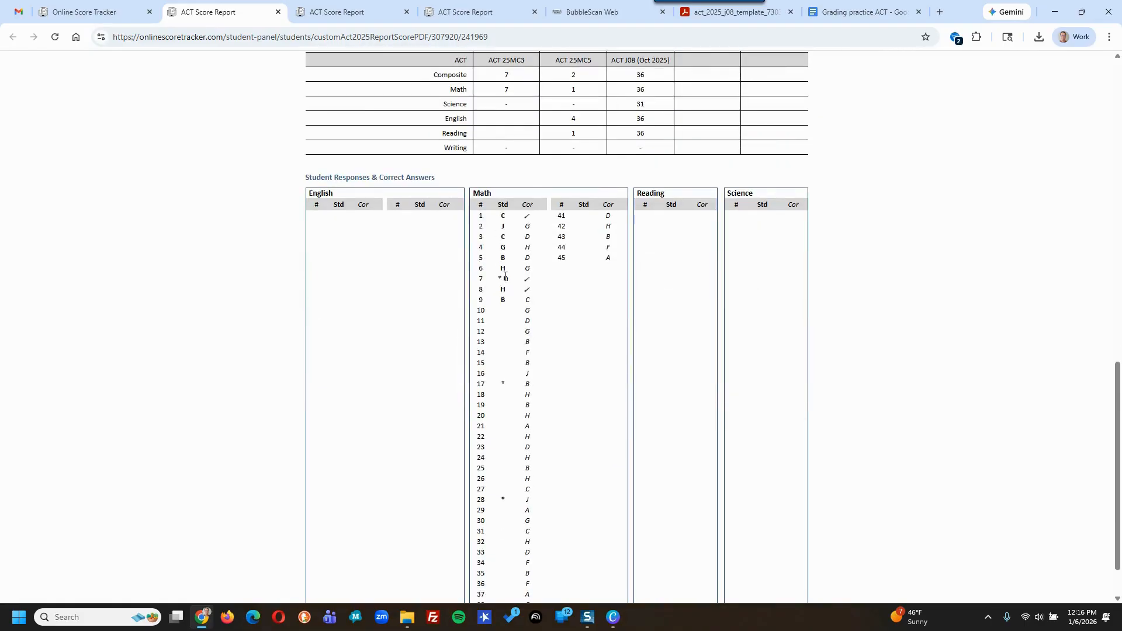
{"action": "scroll", "coordinate": [508, 391], "scroll_direction": "down", "scroll_amount": 1}
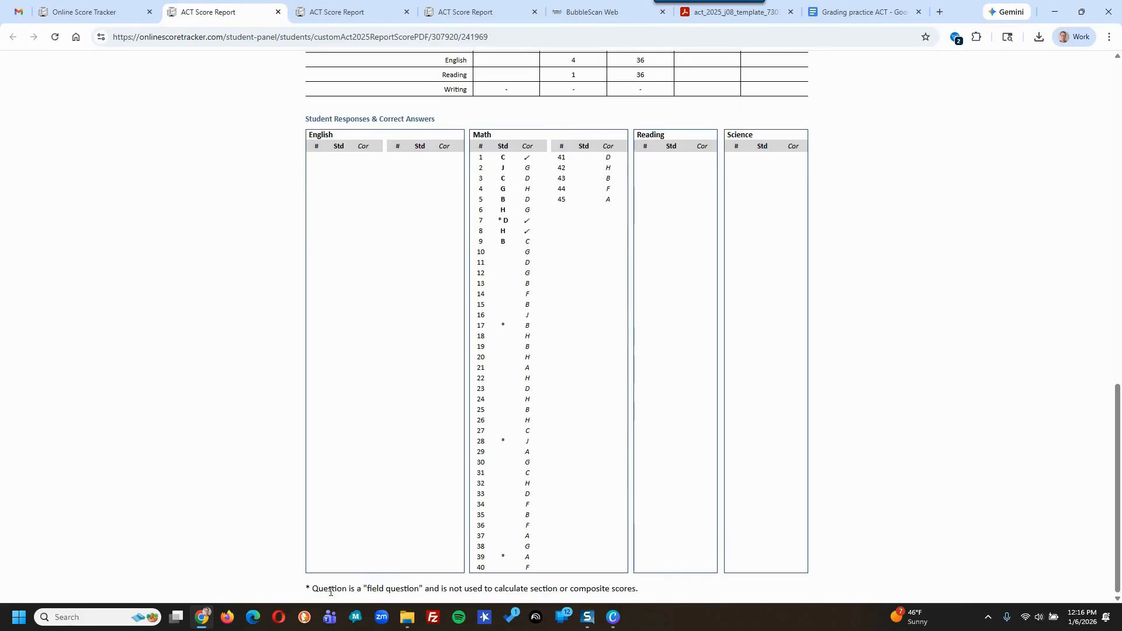
{"action": "left_click_drag", "start_coordinate": [329, 590], "coordinate": [440, 627]}
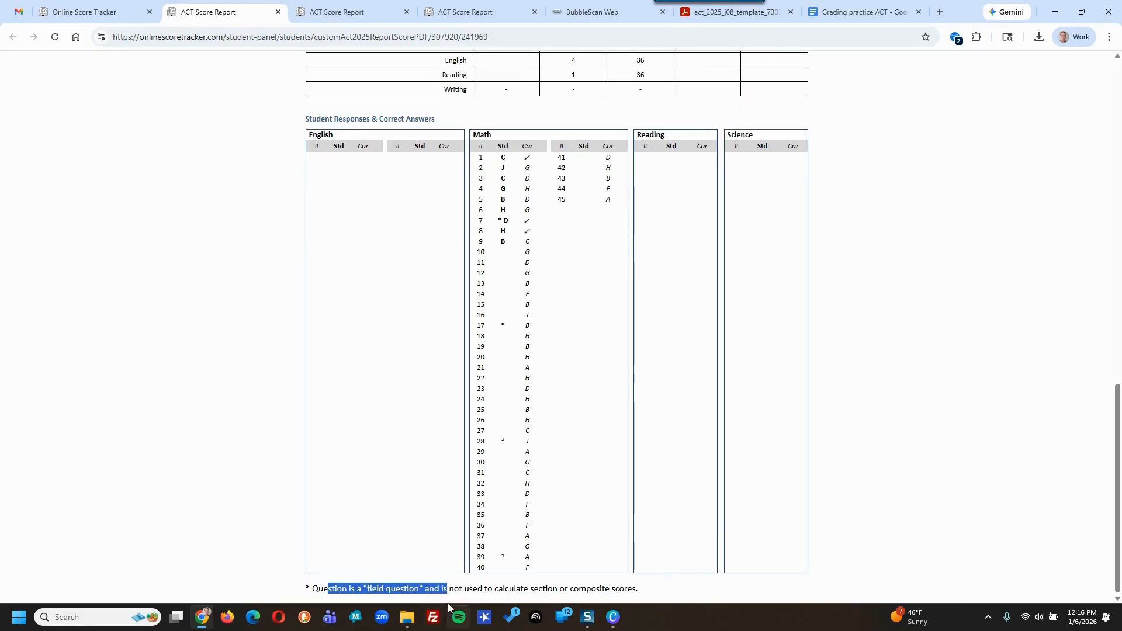